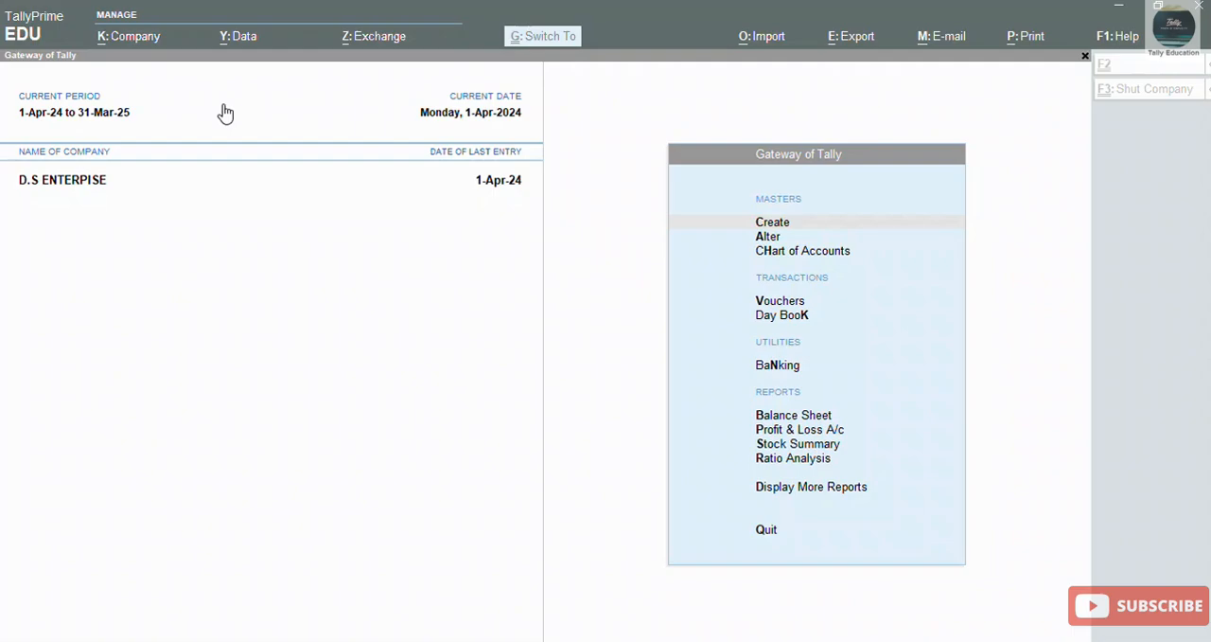
Step: Start a new company named Amit Corporation, using the same mailing name and leaving the address blank
{"action": "left_click", "coordinate": [371, 264]}
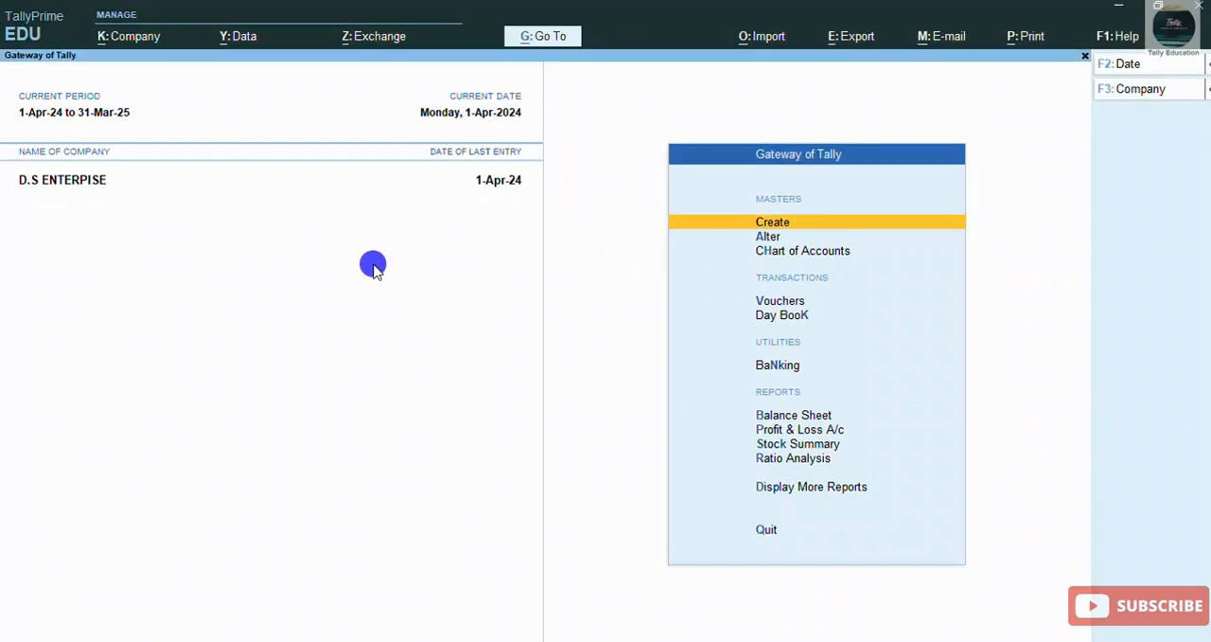
{"action": "left_click", "coordinate": [1147, 91]}
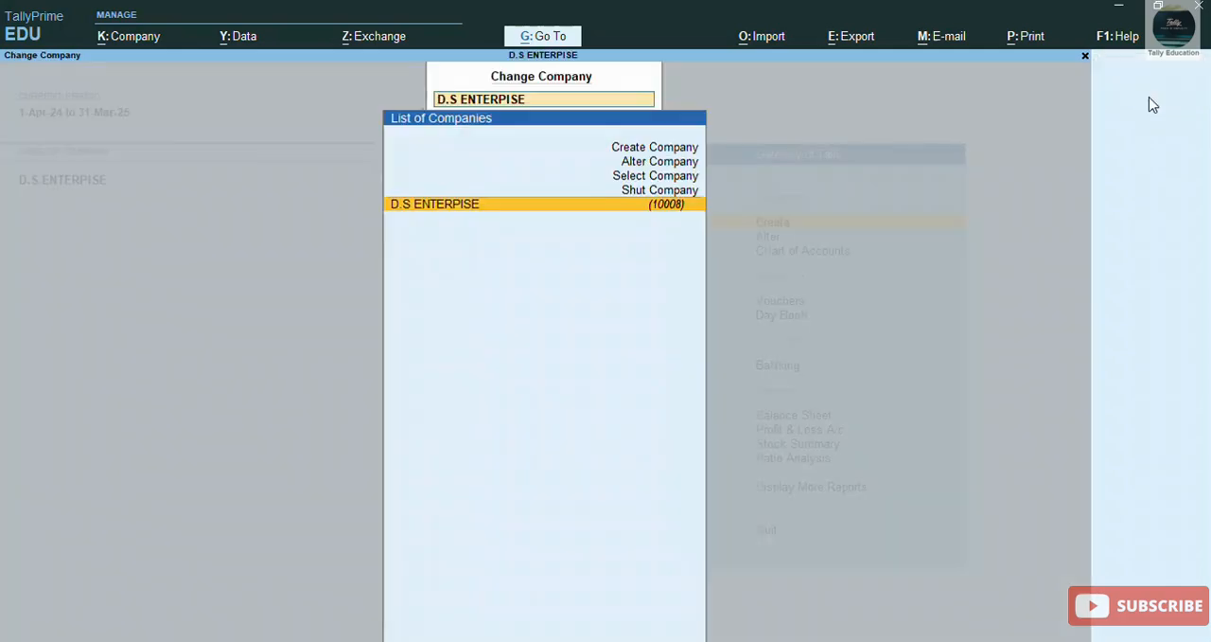
{"action": "key", "text": "Up"}
{"action": "key", "text": "Up"}
{"action": "key", "text": "Up"}
{"action": "key", "text": "Up"}
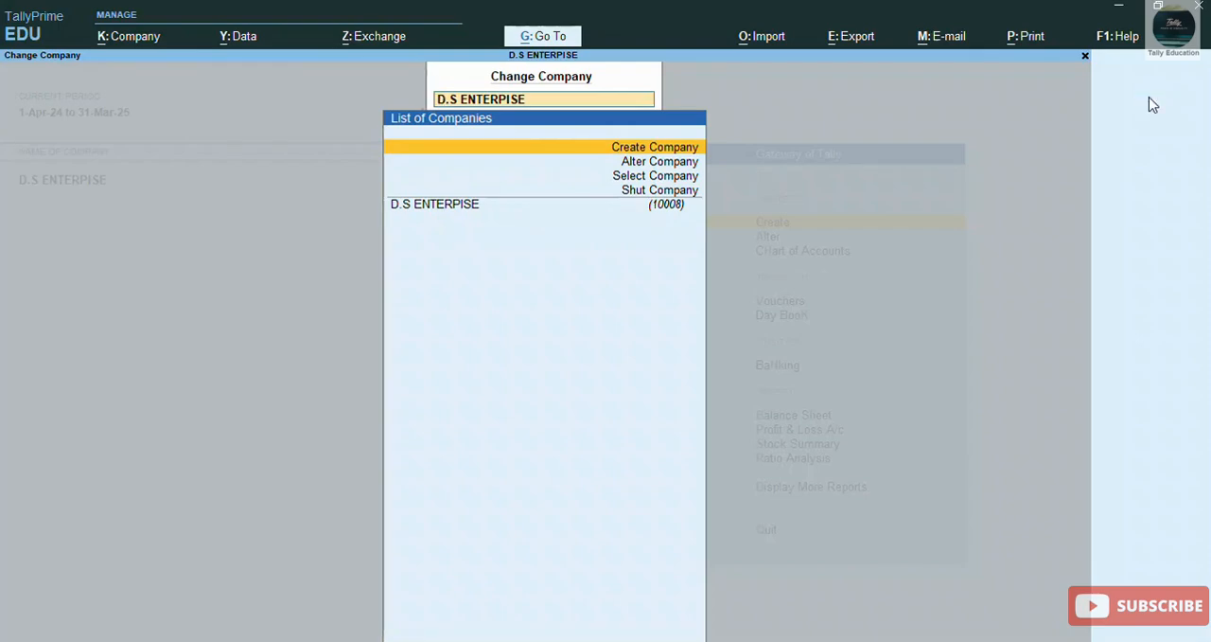
{"action": "type", "text": "Amit"}
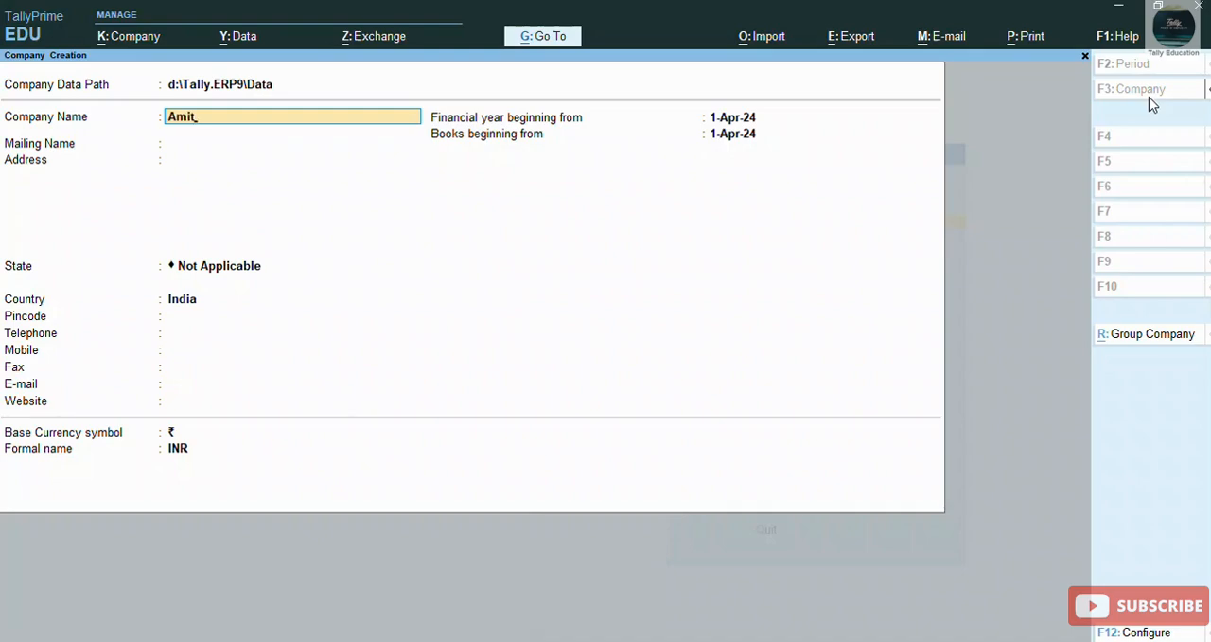
{"action": "type", "text": " Corporation,"}
{"action": "key", "text": "BackSpace"}
{"action": "key", "text": "BackSpace"}
{"action": "key", "text": "BackSpace"}
{"action": "key", "text": "BackSpace"}
{"action": "key", "text": "BackSpace"}
{"action": "key", "text": "BackSpace"}
{"action": "key", "text": "BackSpace"}
{"action": "key", "text": "BackSpace"}
{"action": "key", "text": "BackSpace"}
{"action": "key", "text": "BackSpace"}
{"action": "key", "text": "BackSpace"}
{"action": "key", "text": "BackSpace"}
{"action": "type", "text": "Corporation,"}
{"action": "key", "text": "BackSpace"}
{"action": "key", "text": "Return"}
{"action": "key", "text": "Return"}
{"action": "key", "text": "Return"}
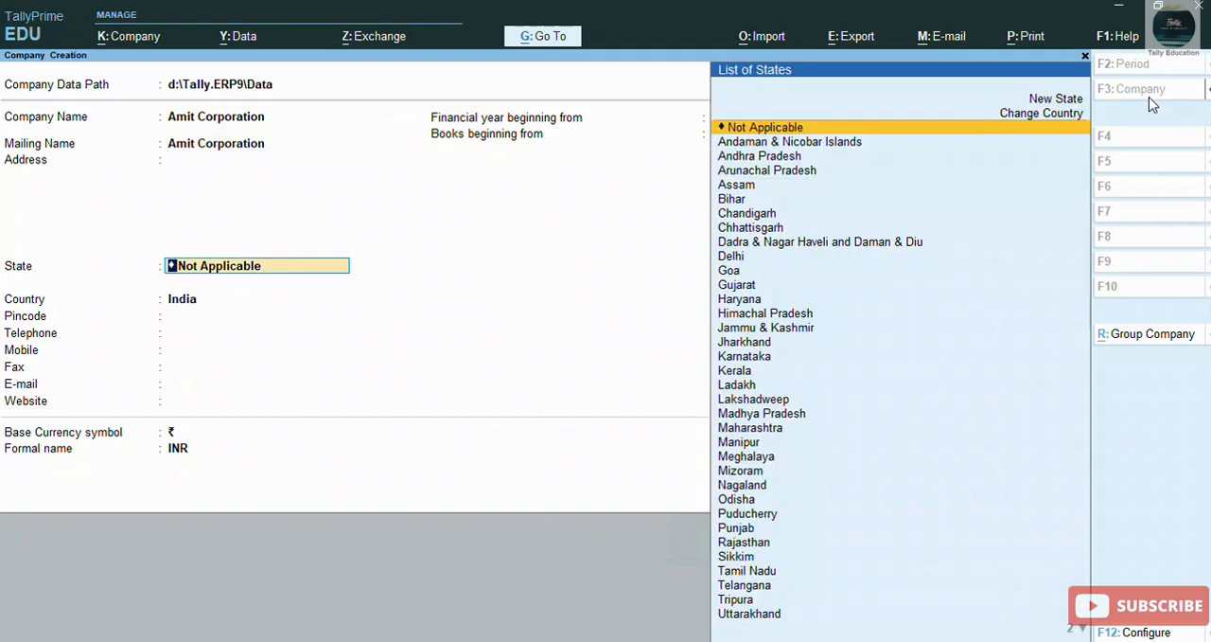
Step: Set the company's state to Gujarat, keep the remaining defaults, and save the new company
{"action": "type", "text": "G"}
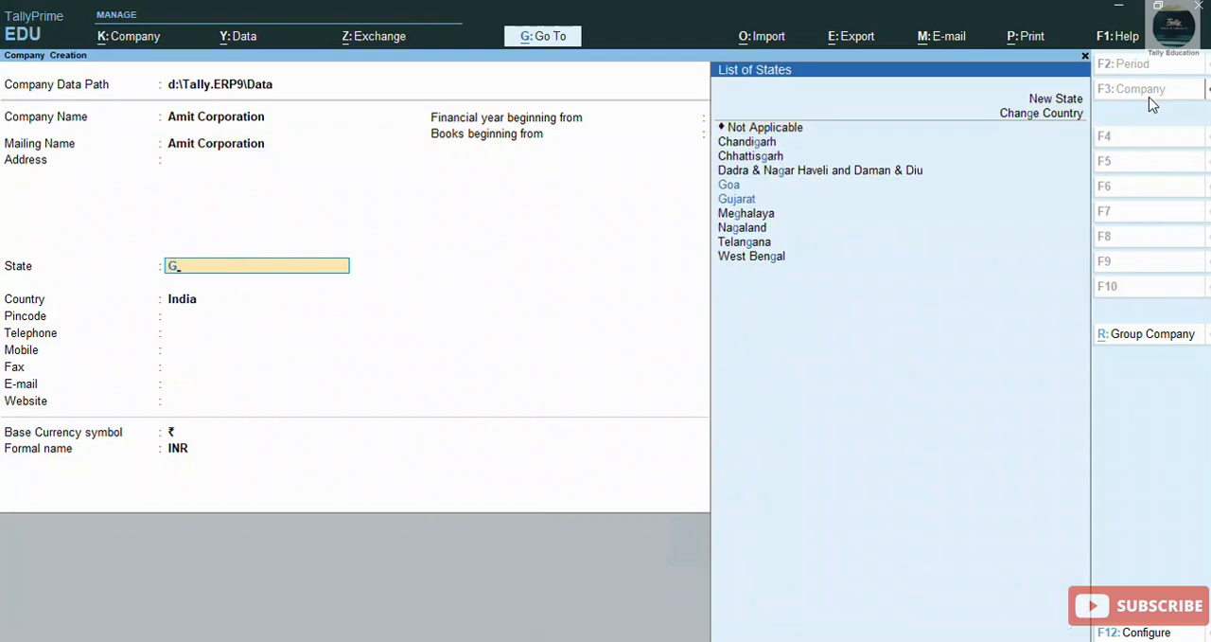
{"action": "type", "text": "u"}
{"action": "key", "text": "Return"}
{"action": "key", "text": "Return"}
{"action": "key", "text": "Return"}
{"action": "key", "text": "Return"}
{"action": "key", "text": "Return"}
{"action": "key", "text": "Return"}
{"action": "key", "text": "Return"}
{"action": "key", "text": "Return"}
{"action": "key", "text": "Return"}
{"action": "key", "text": "Return"}
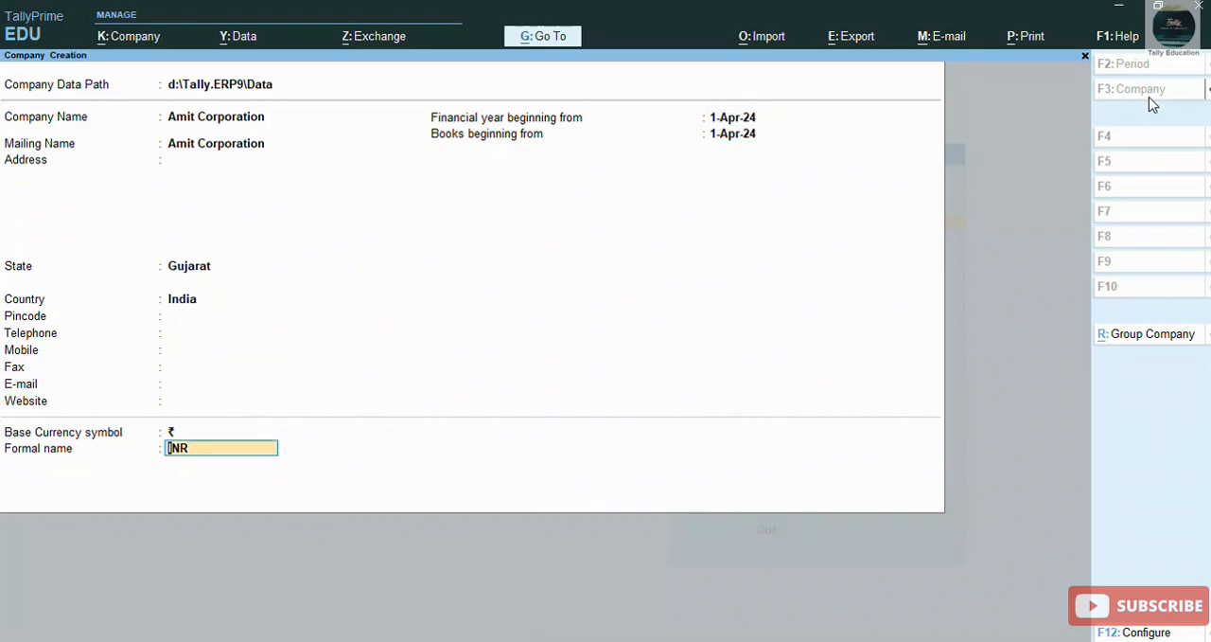
{"action": "key", "text": "Return"}
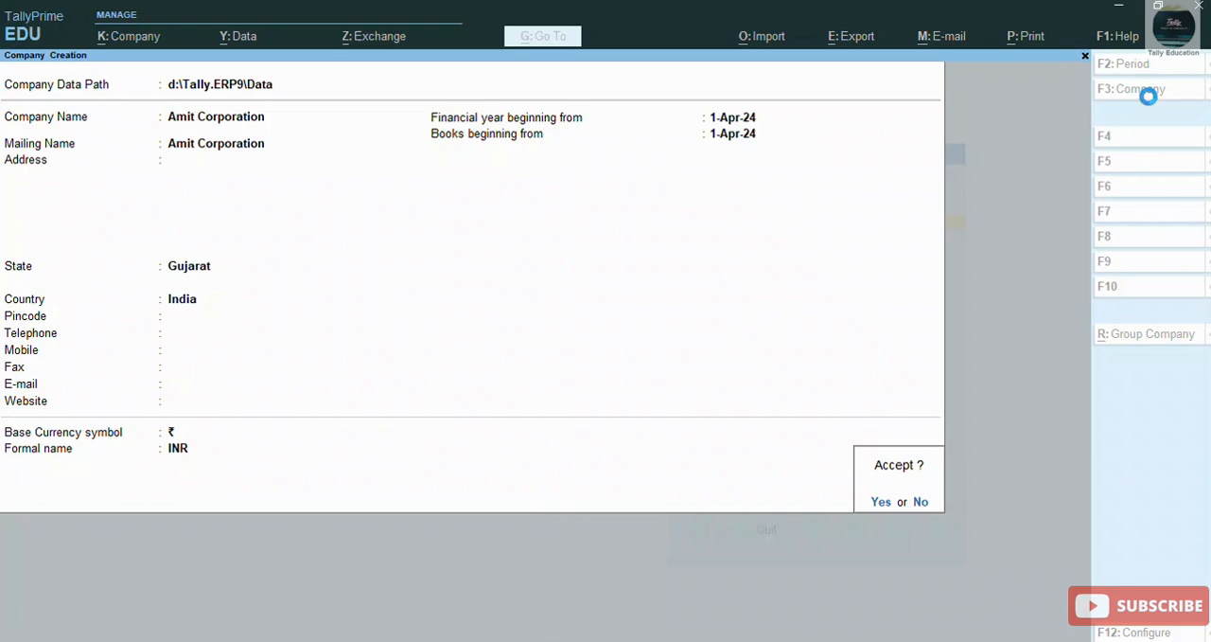
{"action": "key", "text": "Return"}
{"action": "key", "text": "Return"}
{"action": "key", "text": "Return"}
{"action": "key", "text": "Return"}
{"action": "key", "text": "Return"}
{"action": "key", "text": "Return"}
{"action": "key", "text": "Return"}
{"action": "key", "text": "Return"}
{"action": "key", "text": "Return"}
{"action": "key", "text": "Return"}
{"action": "key", "text": "Return"}
{"action": "key", "text": "Return"}
{"action": "key", "text": "Return"}
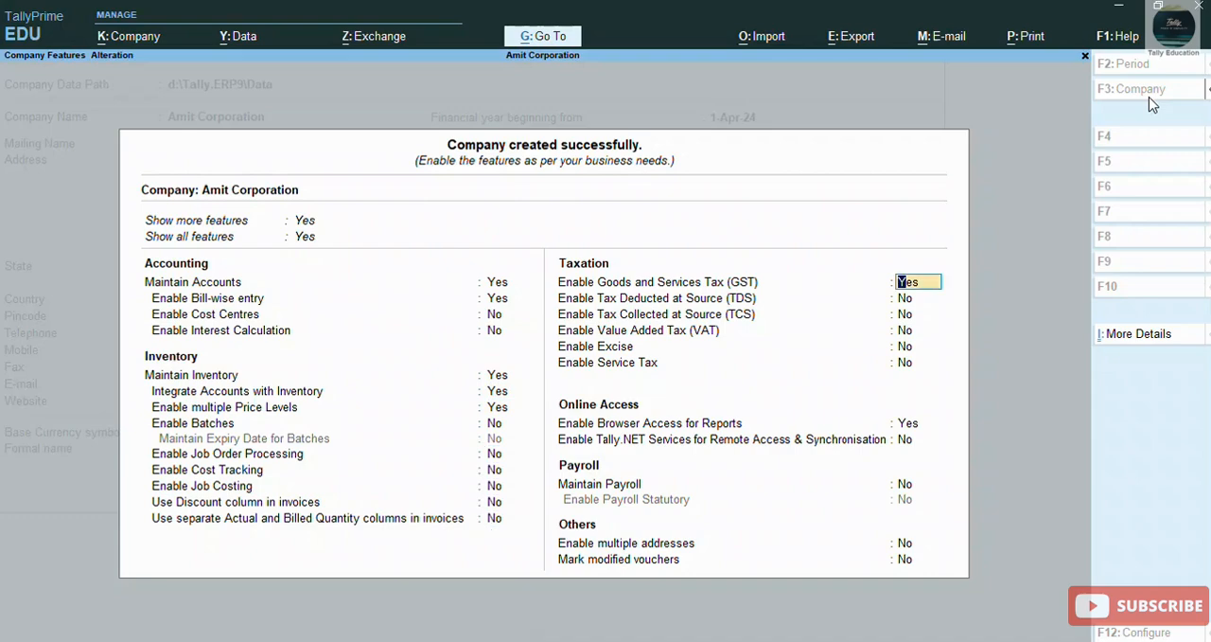
Step: Disable Goods and Services Tax (GST) in the company features, keep the other settings, and save them
{"action": "type", "text": "n"}
{"action": "key", "text": "Return"}
{"action": "key", "text": "Return"}
{"action": "key", "text": "Return"}
{"action": "key", "text": "Return"}
{"action": "key", "text": "Return"}
{"action": "key", "text": "Return"}
{"action": "key", "text": "Return"}
{"action": "key", "text": "Return"}
{"action": "key", "text": "Return"}
{"action": "key", "text": "Return"}
{"action": "key", "text": "Return"}
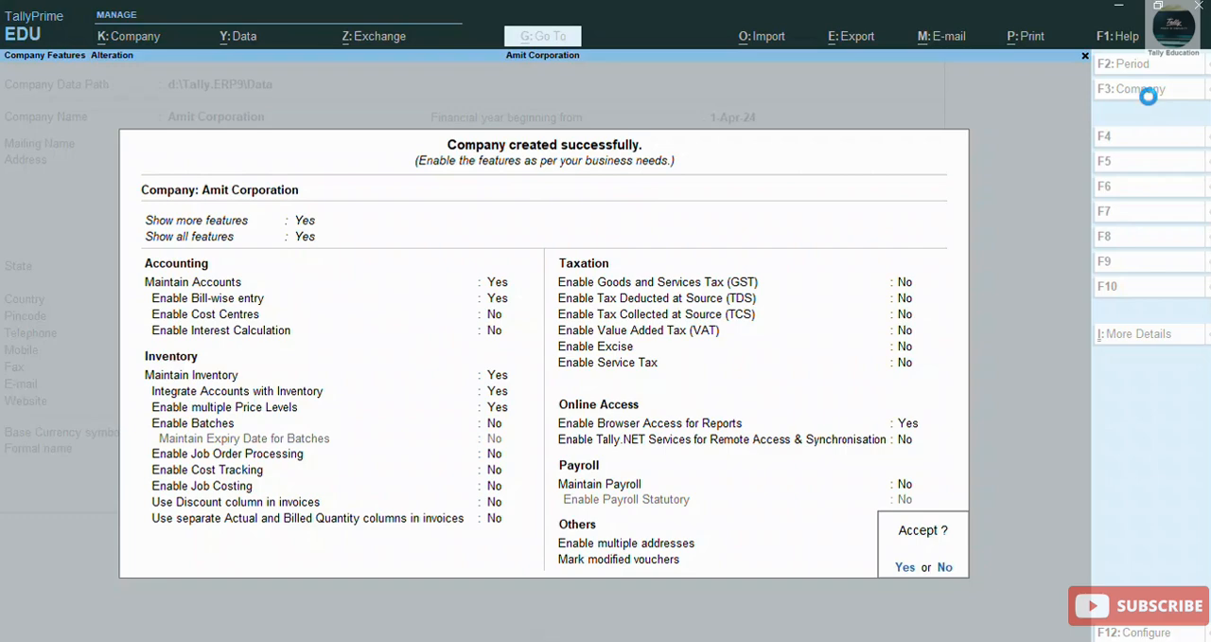
{"action": "key", "text": "Return"}
Step: Create a ledger named Purchase under the Purchase Accounts group
{"action": "key", "text": "Down"}
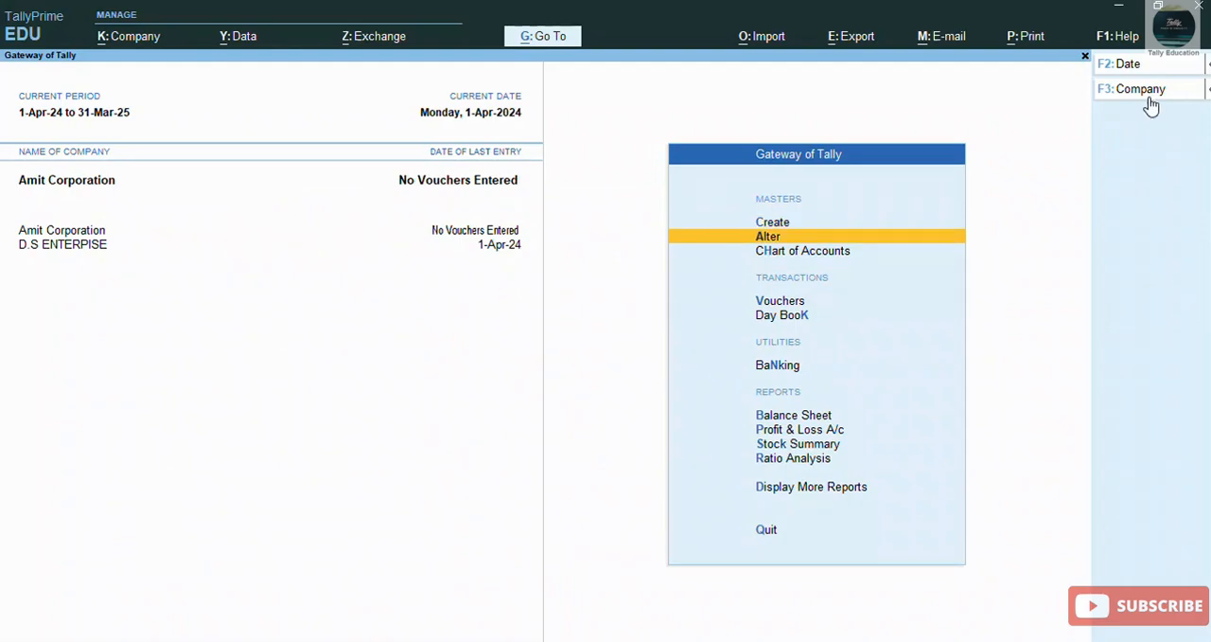
{"action": "key", "text": "Return"}
{"action": "key", "text": "Down"}
{"action": "key", "text": "Return"}
{"action": "key", "text": "Up"}
{"action": "key", "text": "Up"}
{"action": "key", "text": "Return"}
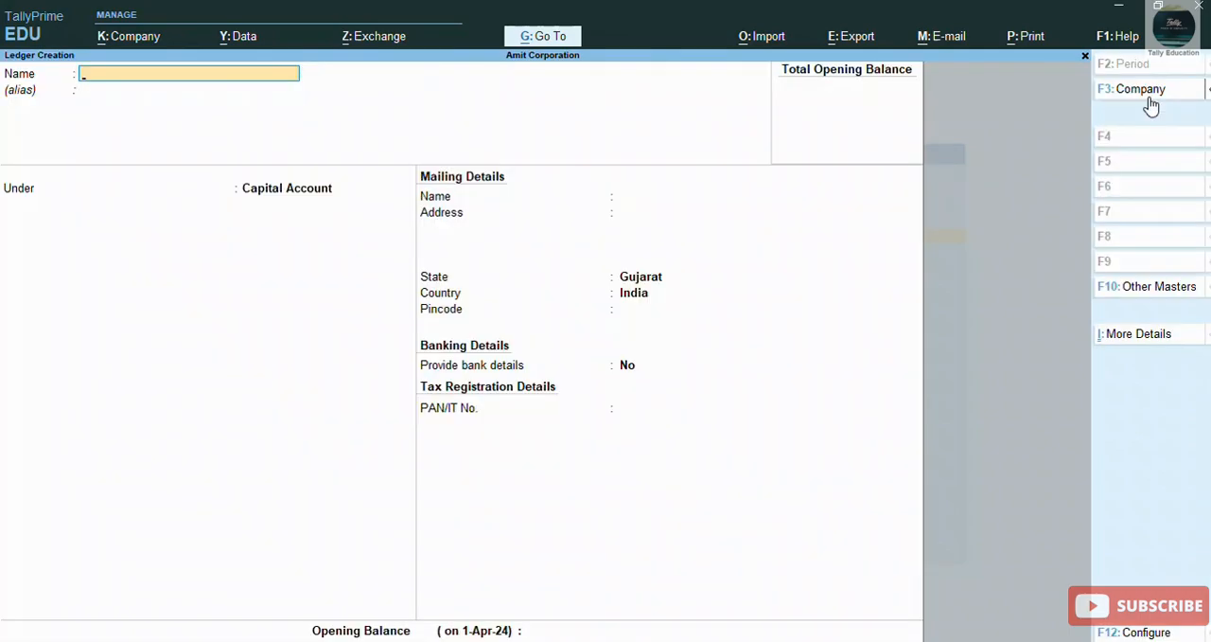
{"action": "type", "text": "Purchase"}
{"action": "key", "text": "Return"}
{"action": "key", "text": "Return"}
{"action": "type", "text": "Pu"}
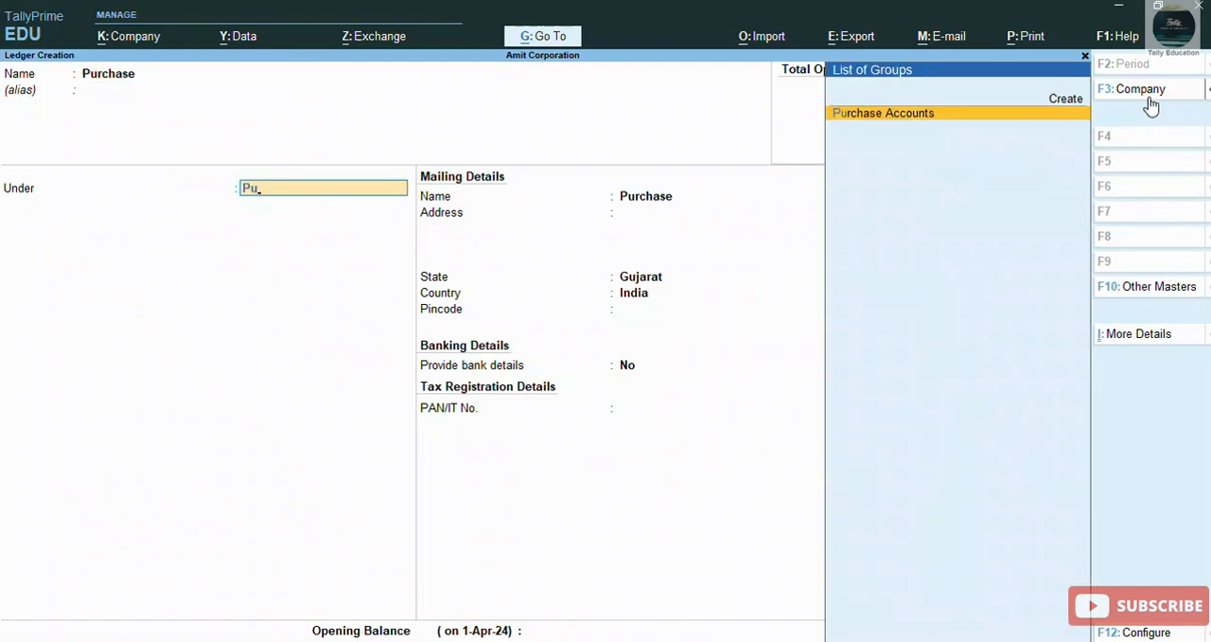
{"action": "key", "text": "Return"}
{"action": "key", "text": "Return"}
{"action": "key", "text": "Return"}
{"action": "key", "text": "Return"}
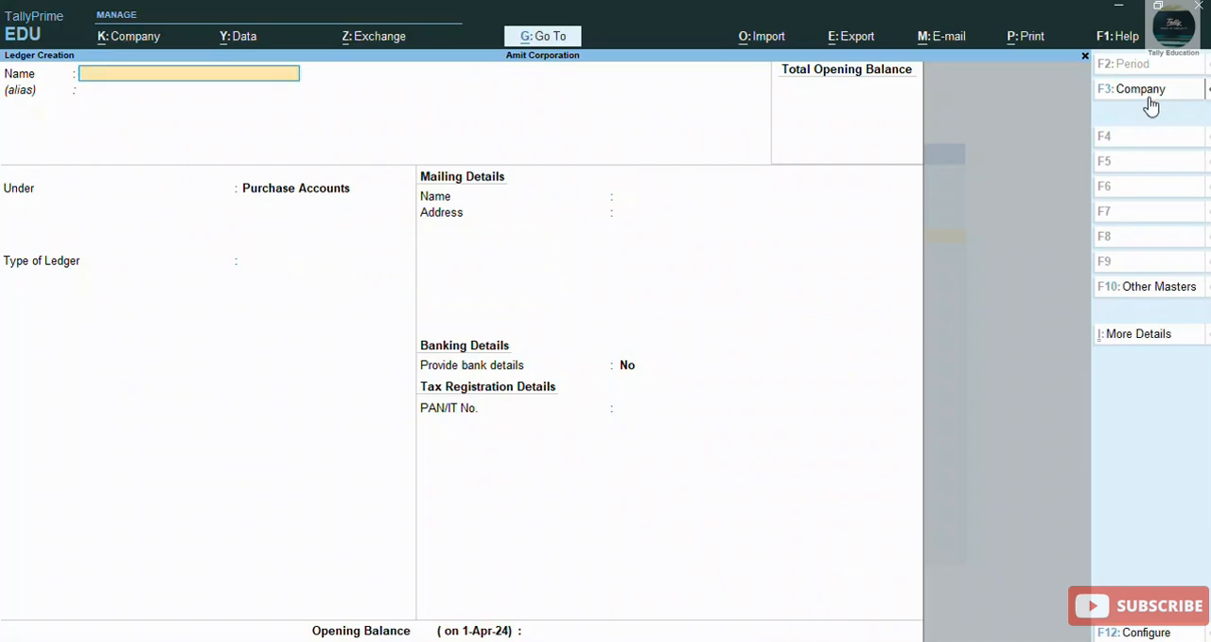
Step: Name the next new ledger Round Off and place it under Indirect Expenses
{"action": "type", "text": "Round off"}
{"action": "key", "text": "Return"}
{"action": "key", "text": "Return"}
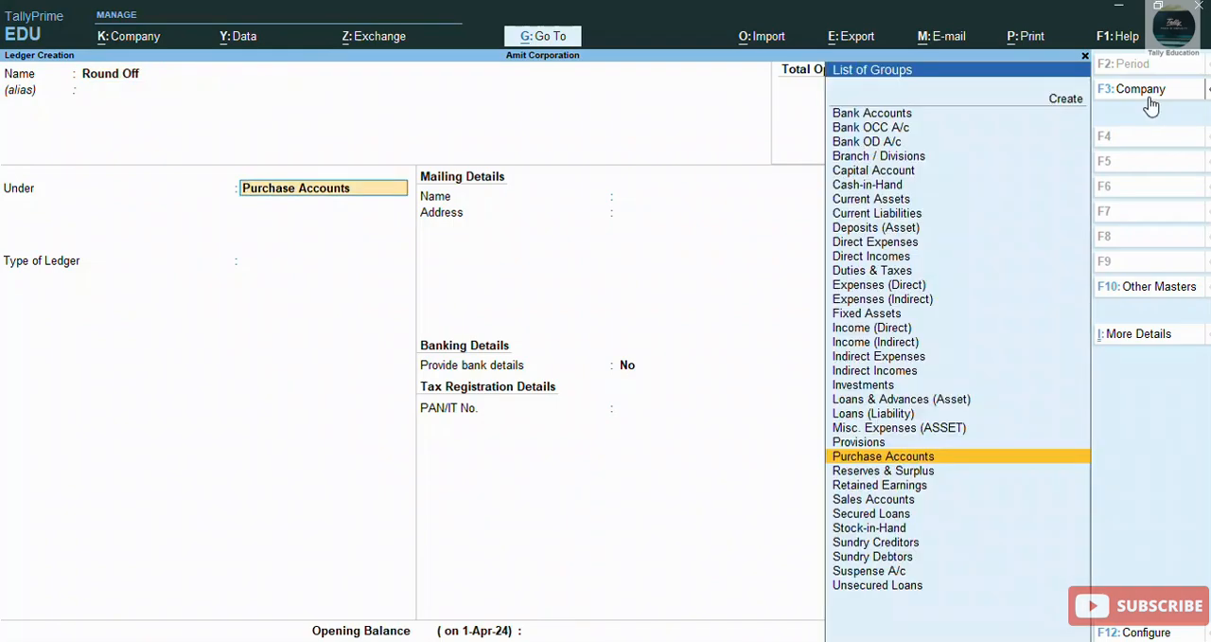
{"action": "type", "text": "In"}
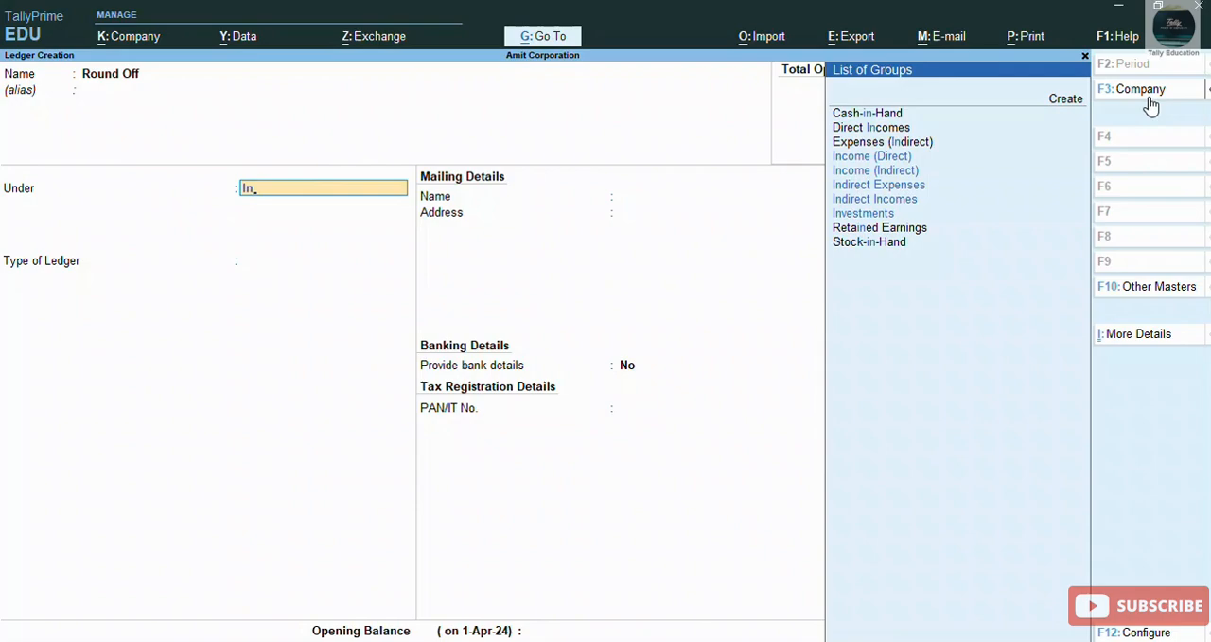
{"action": "key", "text": "Down"}
{"action": "key", "text": "Down"}
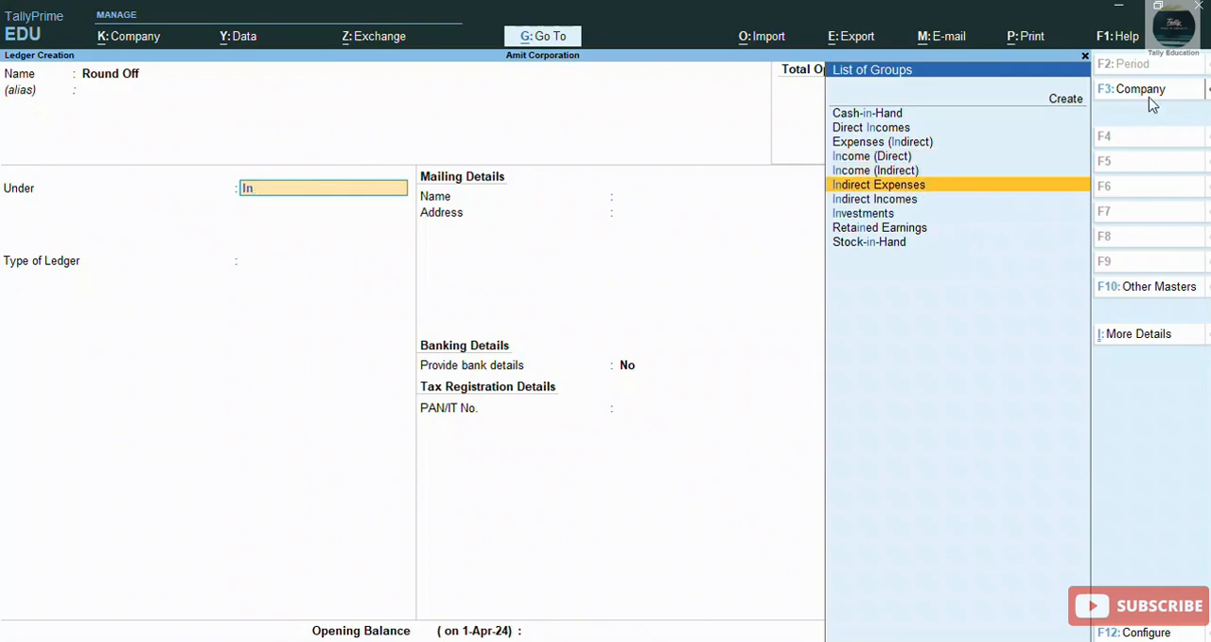
{"action": "key", "text": "Return"}
Step: Set the Round Off ledger's type to Invoice Rounding with Downward Rounding and a limit of 1, and save it
{"action": "key", "text": "Down"}
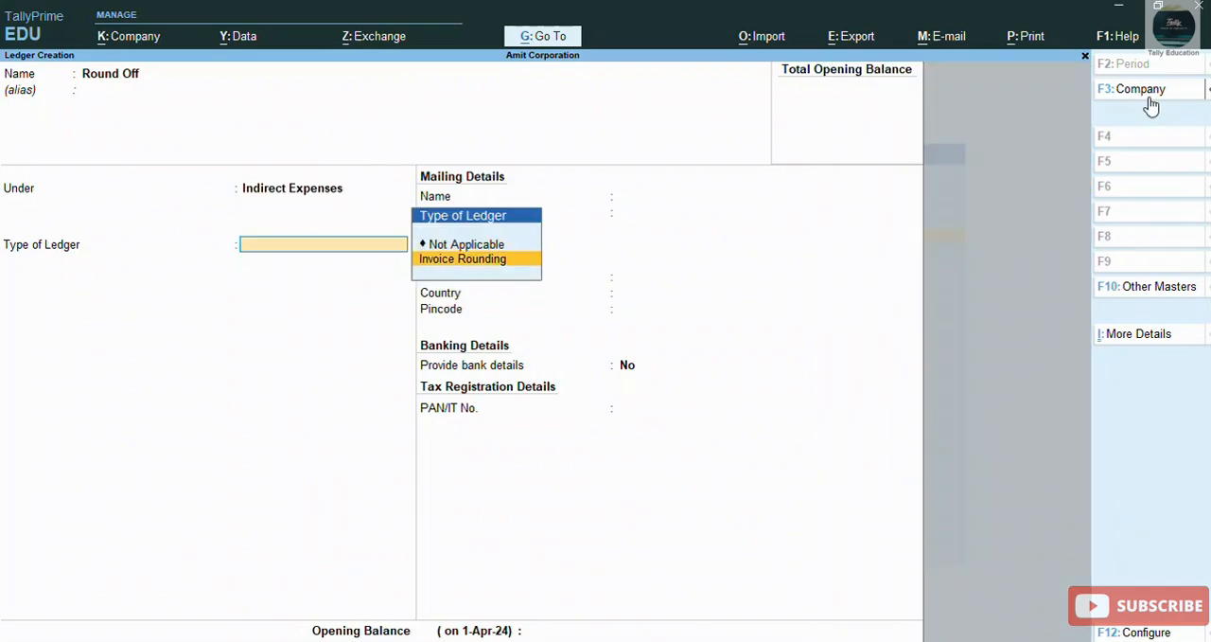
{"action": "key", "text": "Return"}
{"action": "key", "text": "Up"}
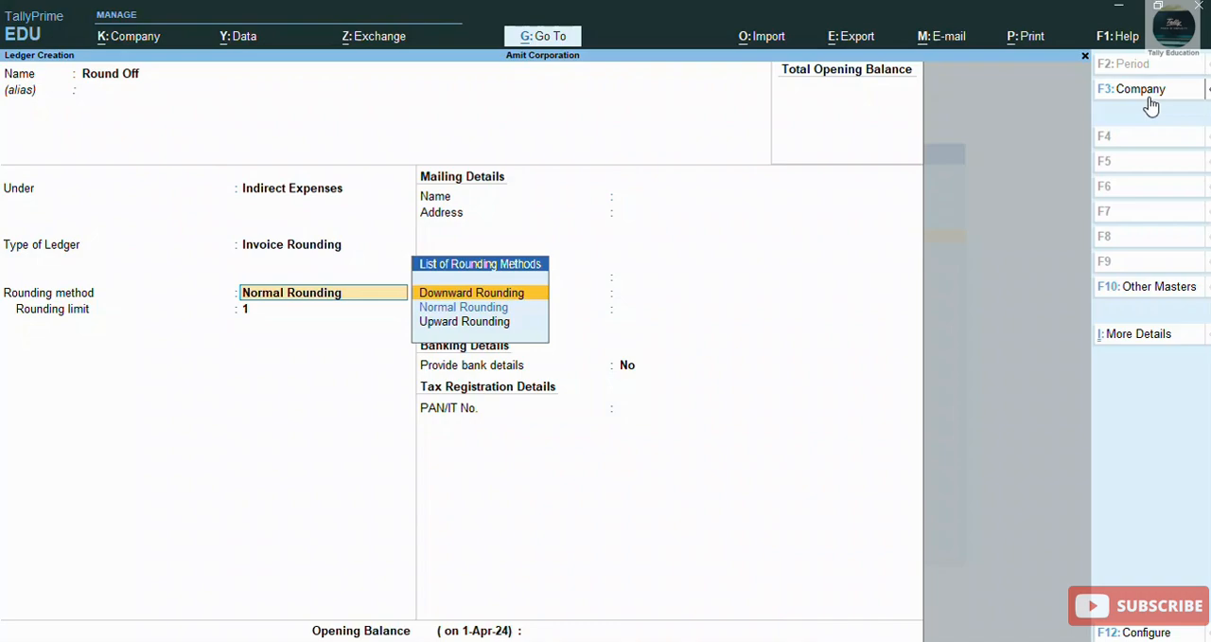
{"action": "key", "text": "Return"}
{"action": "key", "text": "Return"}
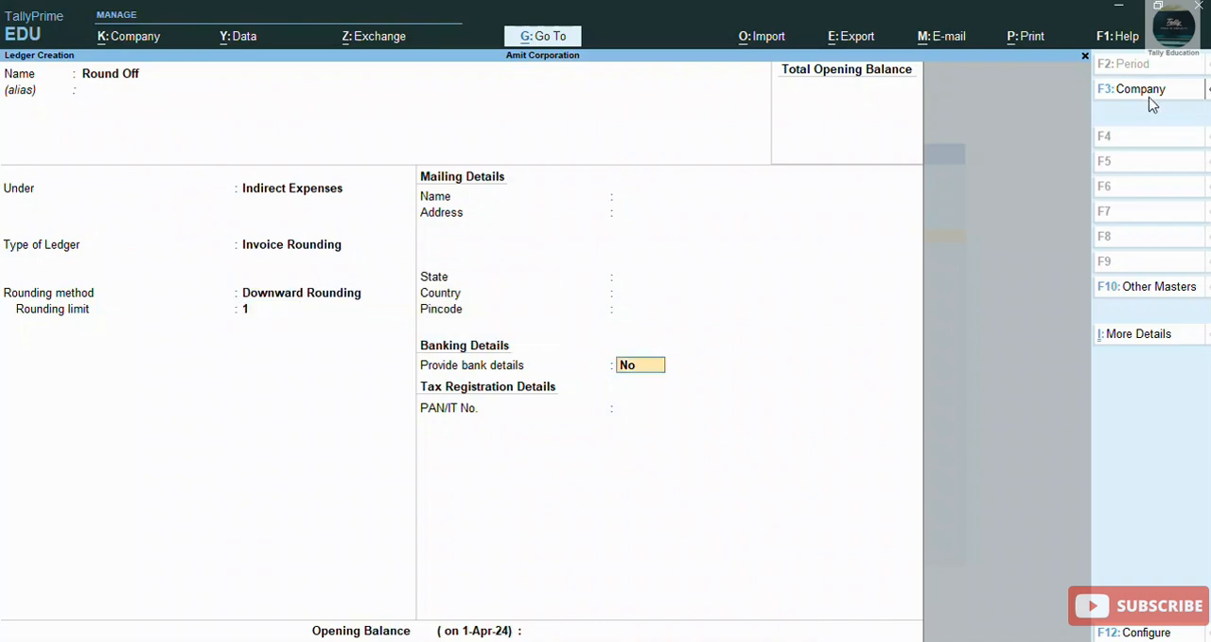
{"action": "key", "text": "Return"}
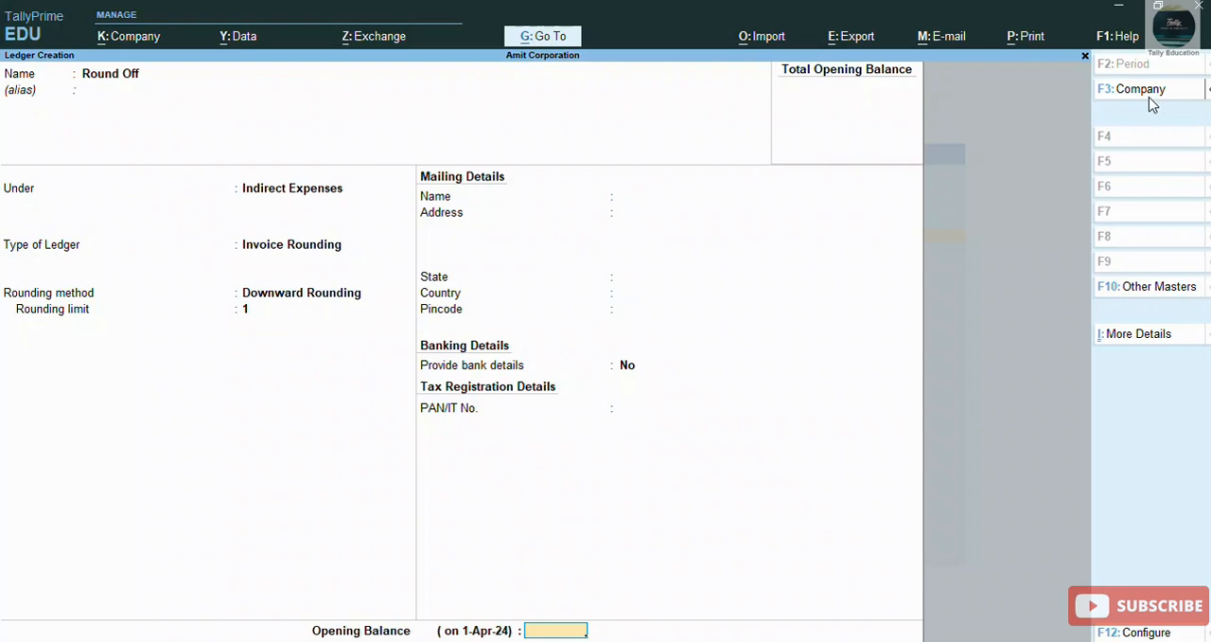
{"action": "key", "text": "Return"}
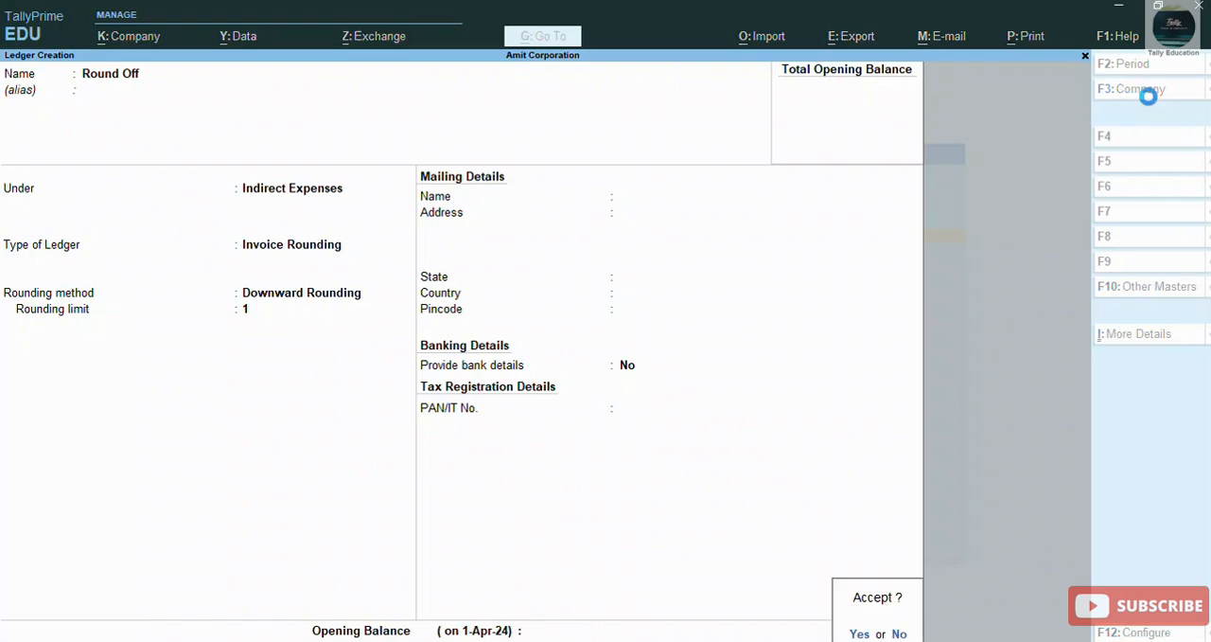
{"action": "key", "text": "Return"}
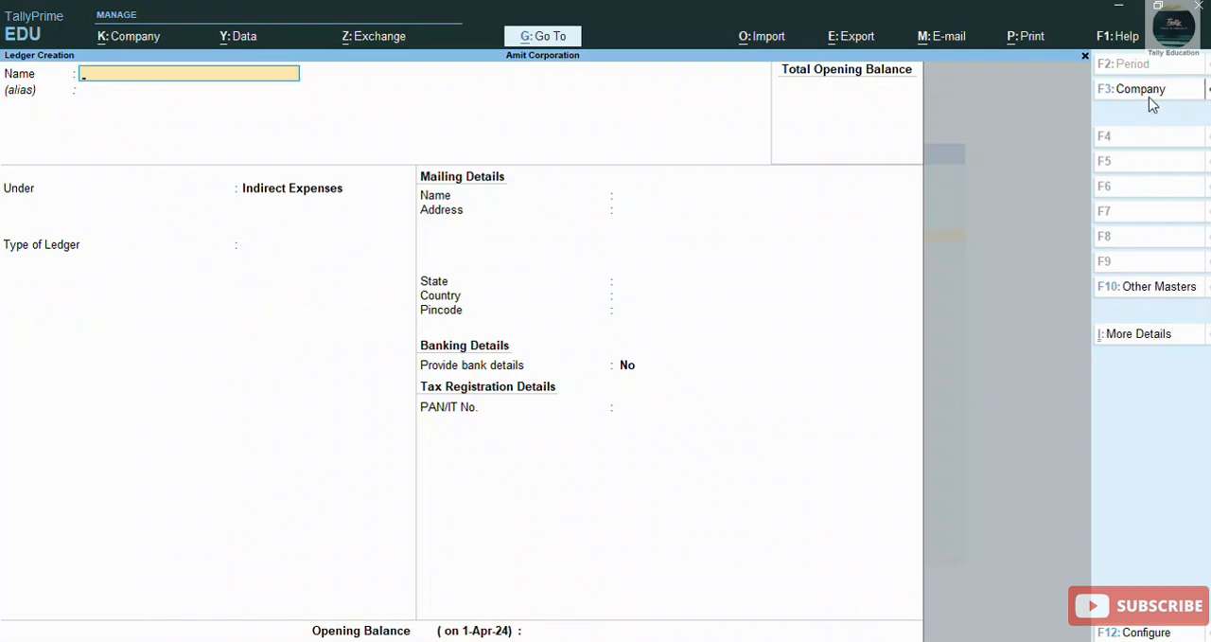
Step: Leave ledger creation and start a purchase voucher with supplier invoice number 1 dated 1-Apr-24
{"action": "key", "text": "Escape"}
{"action": "key", "text": "Escape"}
{"action": "key", "text": "Escape"}
{"action": "key", "text": "Escape"}
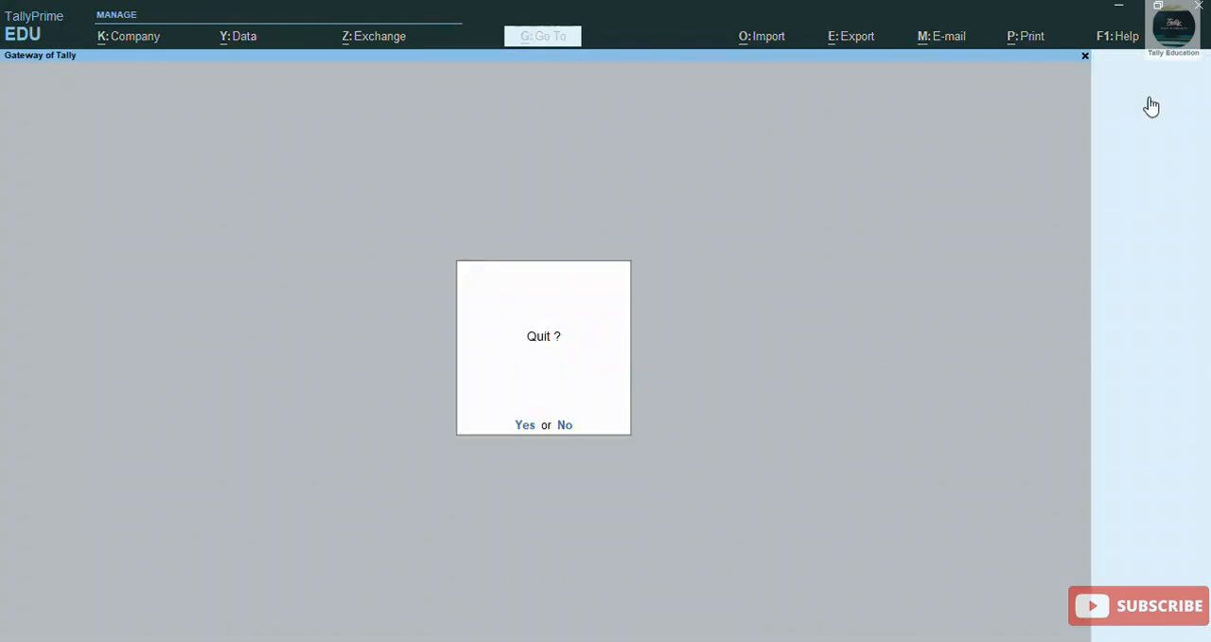
{"action": "key", "text": "Escape"}
{"action": "key", "text": "Down"}
{"action": "key", "text": "Down"}
{"action": "key", "text": "Down"}
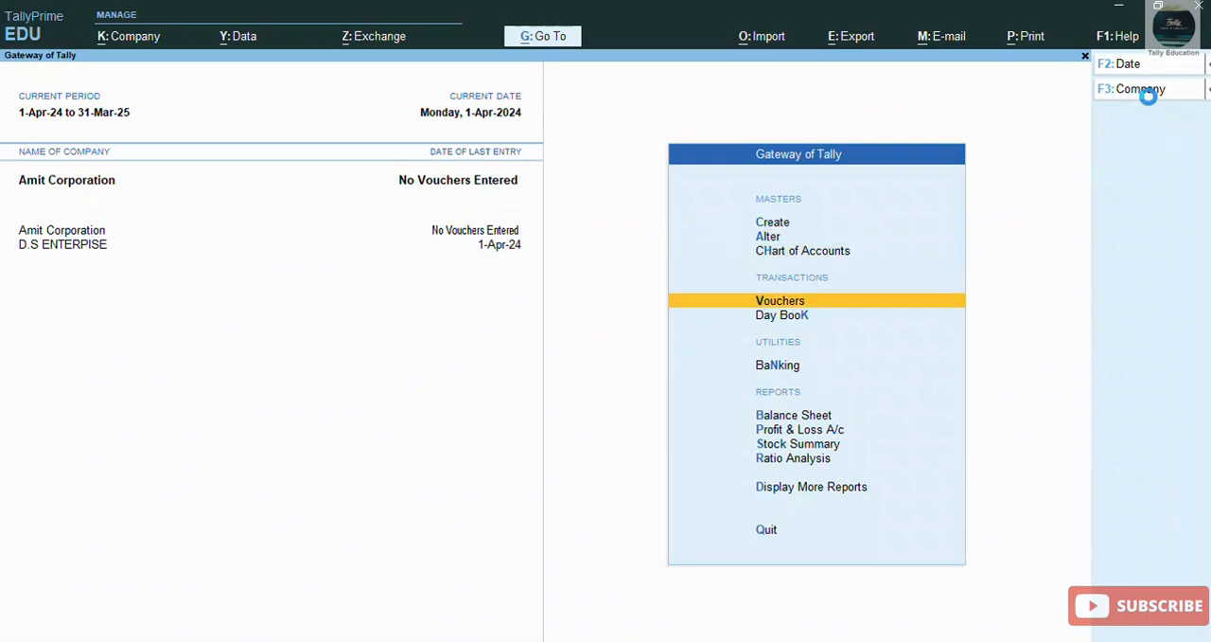
{"action": "key", "text": "Return"}
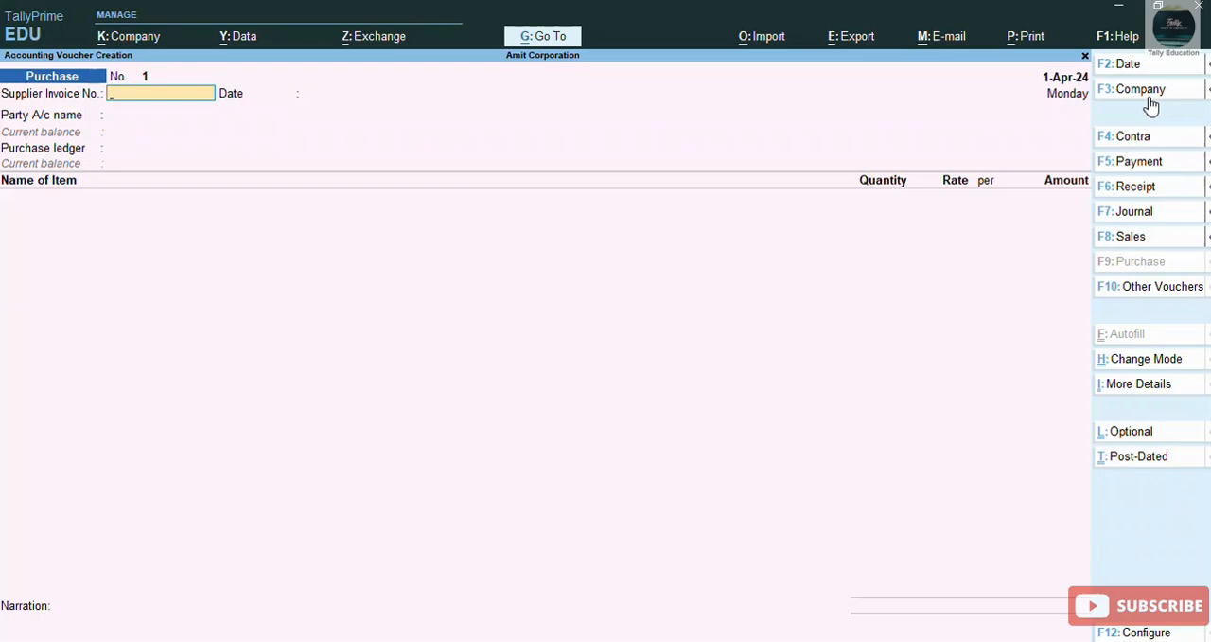
{"action": "type", "text": "1"}
{"action": "key", "text": "Return"}
Step: Set the voucher's party account to Cash with blank receipt details, and select Purchase as the purchase ledger
{"action": "key", "text": "Return"}
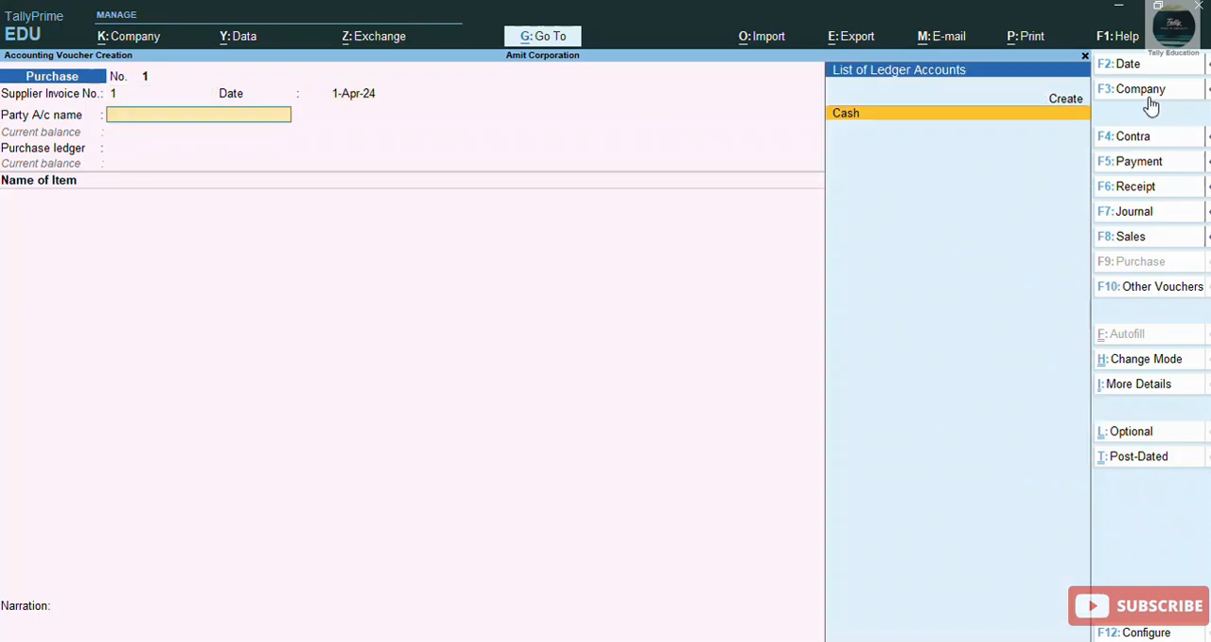
{"action": "key", "text": "Return"}
{"action": "key", "text": "Return"}
{"action": "key", "text": "Return"}
{"action": "key", "text": "Return"}
{"action": "key", "text": "Return"}
{"action": "key", "text": "Return"}
{"action": "key", "text": "Return"}
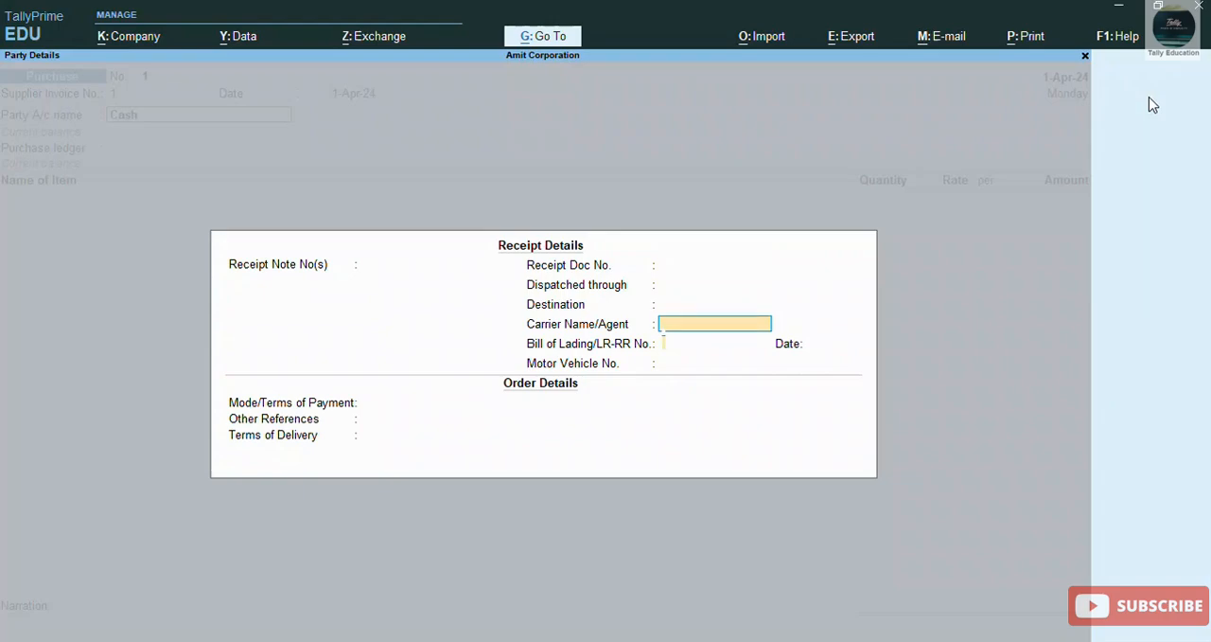
{"action": "key", "text": "Return"}
{"action": "key", "text": "Return"}
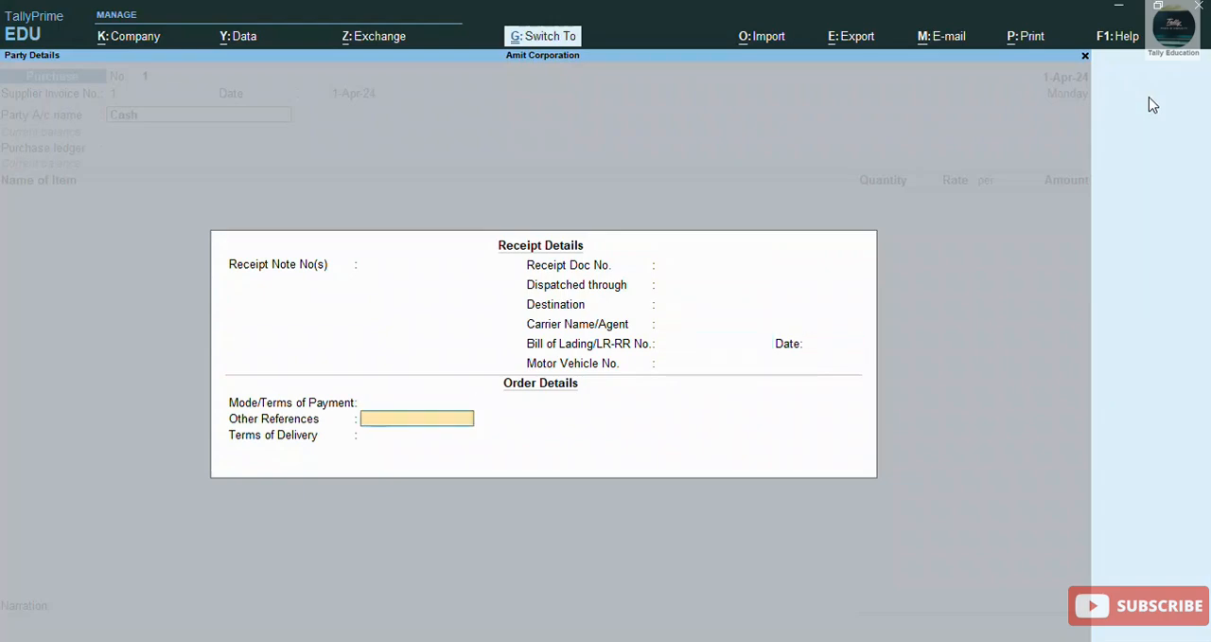
{"action": "key", "text": "Return"}
{"action": "key", "text": "Return"}
{"action": "key", "text": "Return"}
{"action": "key", "text": "Return"}
{"action": "key", "text": "Return"}
{"action": "key", "text": "Return"}
{"action": "key", "text": "Return"}
{"action": "key", "text": "Return"}
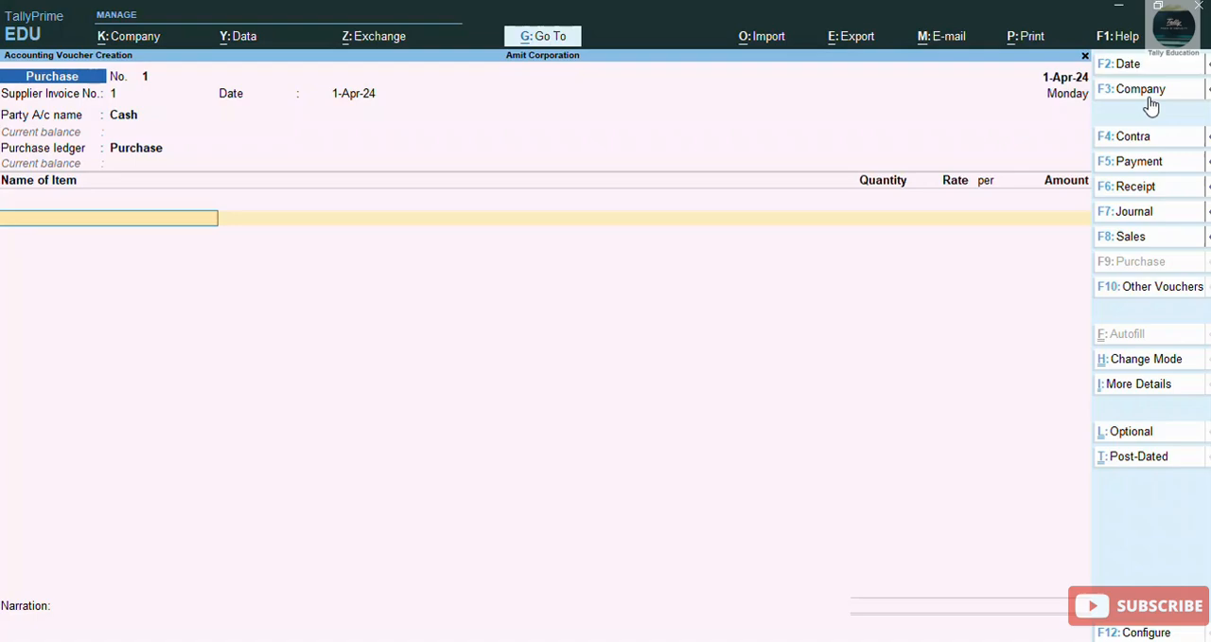
Step: Start a new stock item named Keyboard under Primary from the voucher's item line
{"action": "key", "text": "alt"}
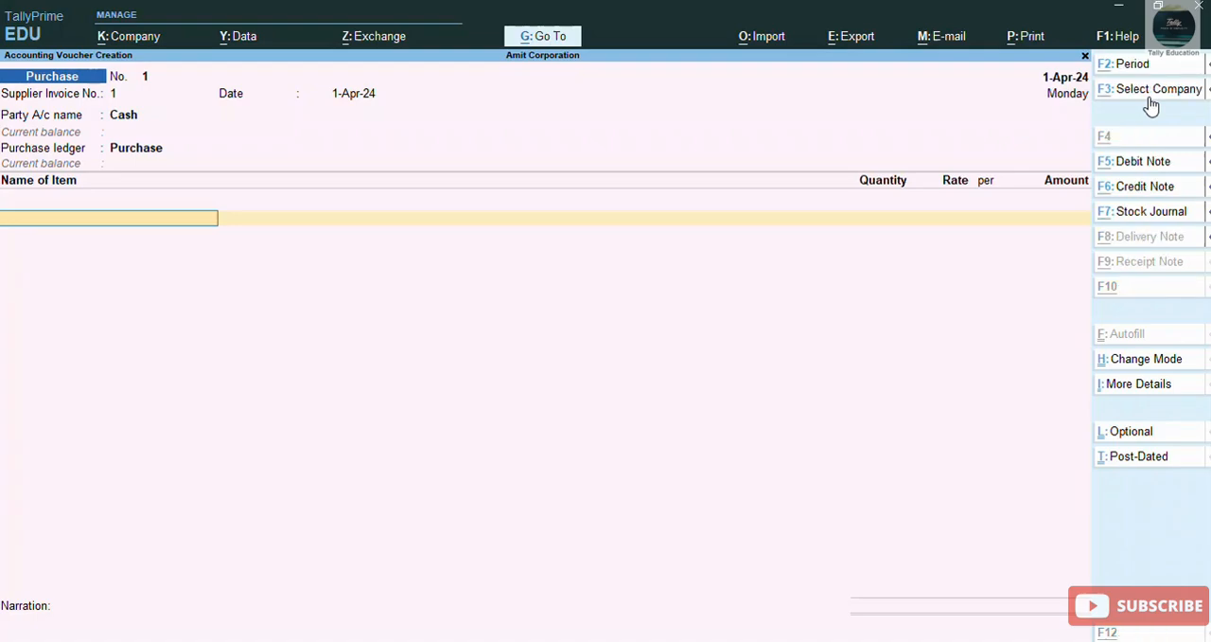
{"action": "key", "text": "alt+c"}
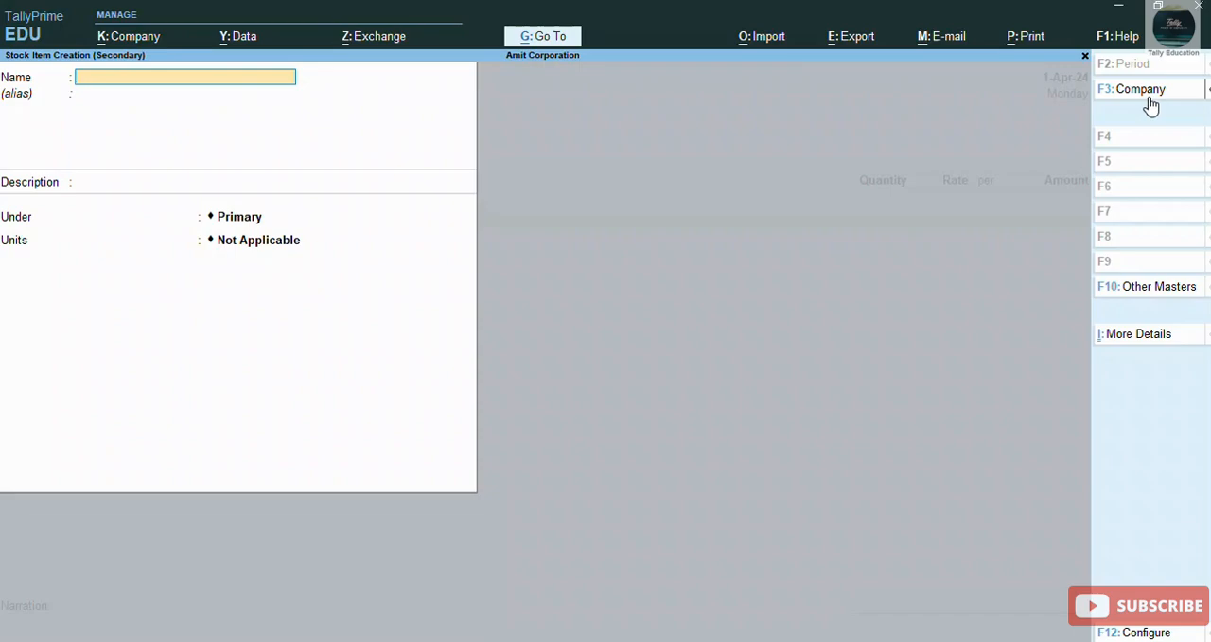
{"action": "type", "text": "Keyboard"}
{"action": "key", "text": "Return"}
{"action": "key", "text": "Return"}
{"action": "key", "text": "Return"}
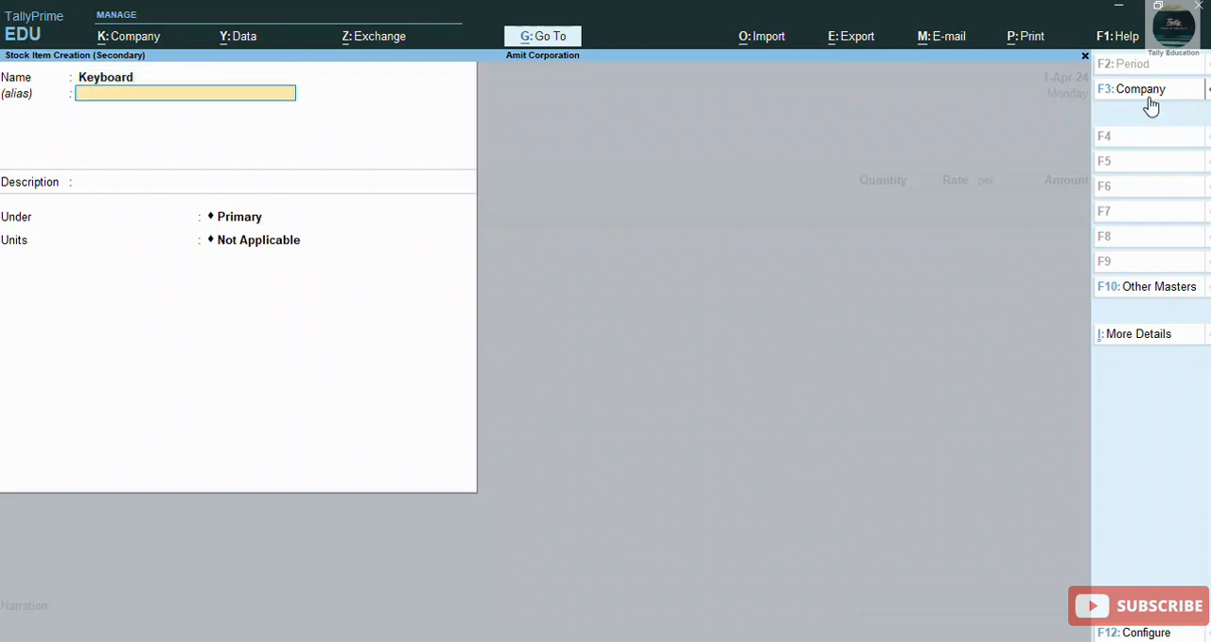
{"action": "key", "text": "Return"}
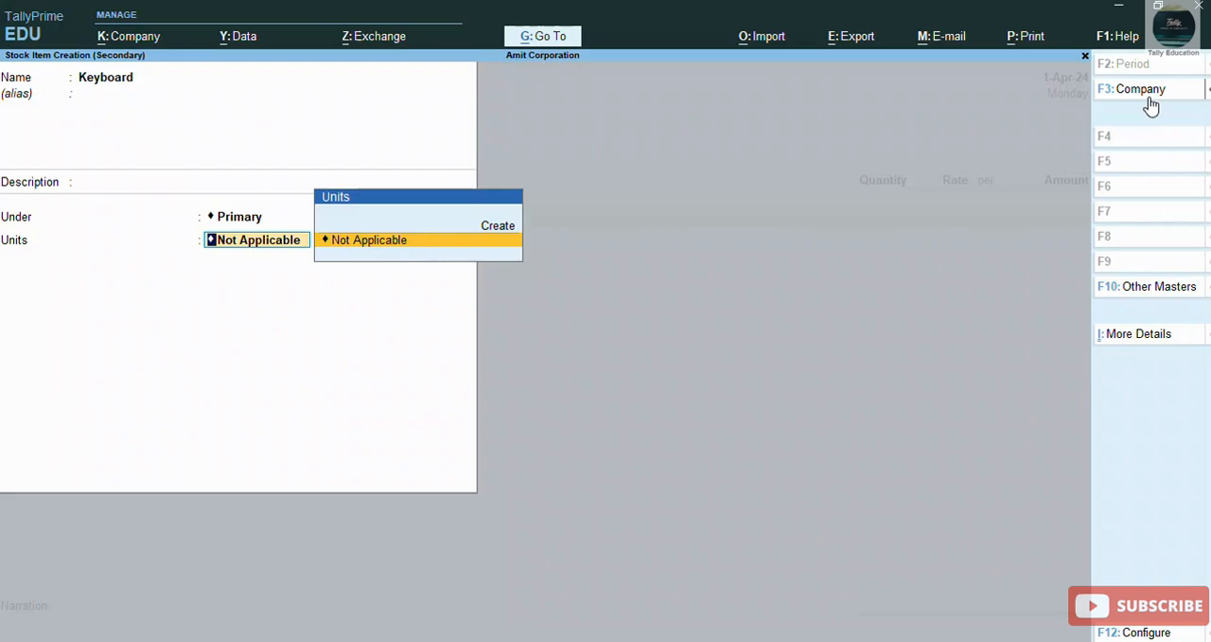
Step: Create a simple unit PCS with 0 decimal places for the Keyboard item, and save both the unit and the stock item
{"action": "key", "text": "Up"}
{"action": "key", "text": "Return"}
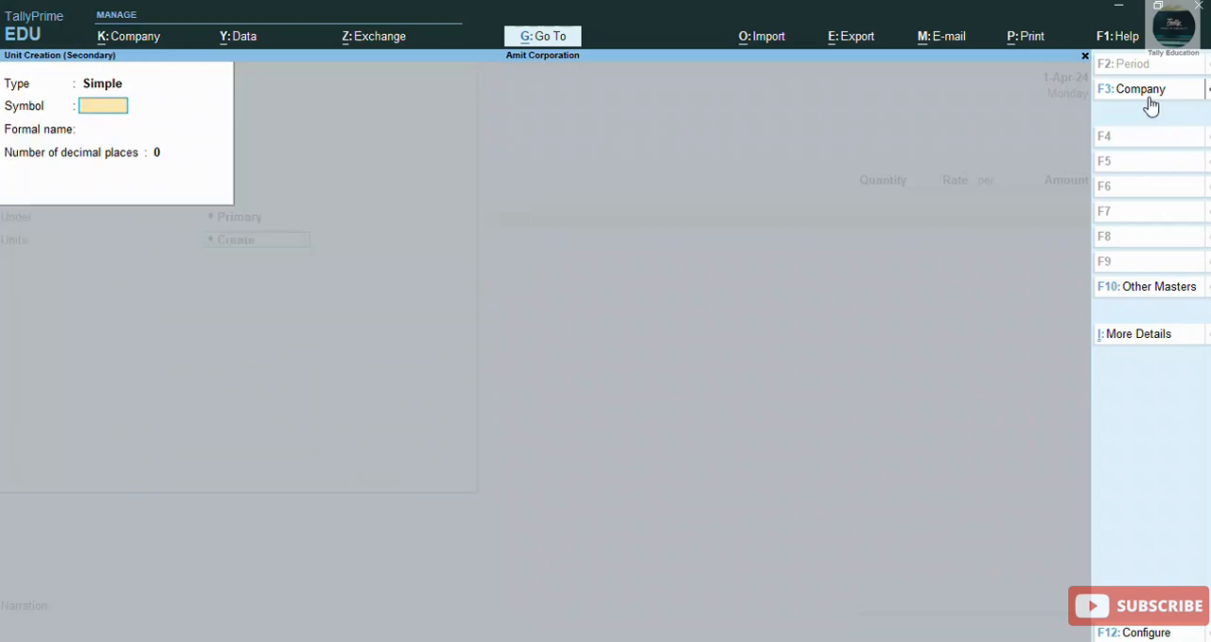
{"action": "type", "text": "PCS"}
{"action": "key", "text": "Return"}
{"action": "key", "text": "Return"}
{"action": "key", "text": "Return"}
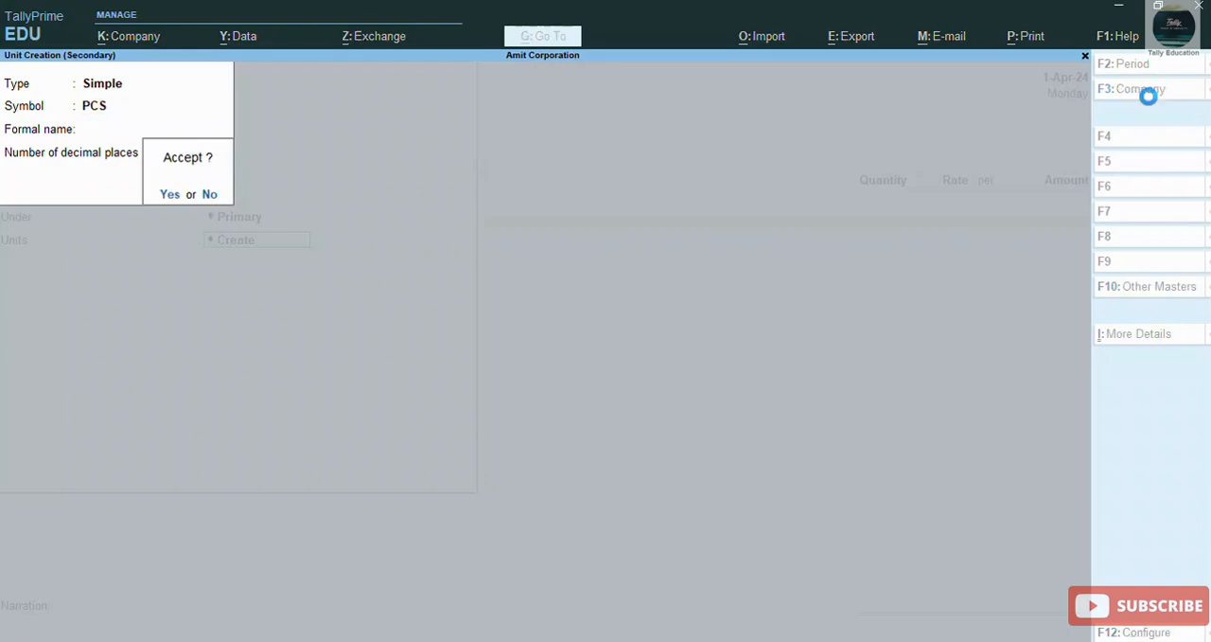
{"action": "key", "text": "Return"}
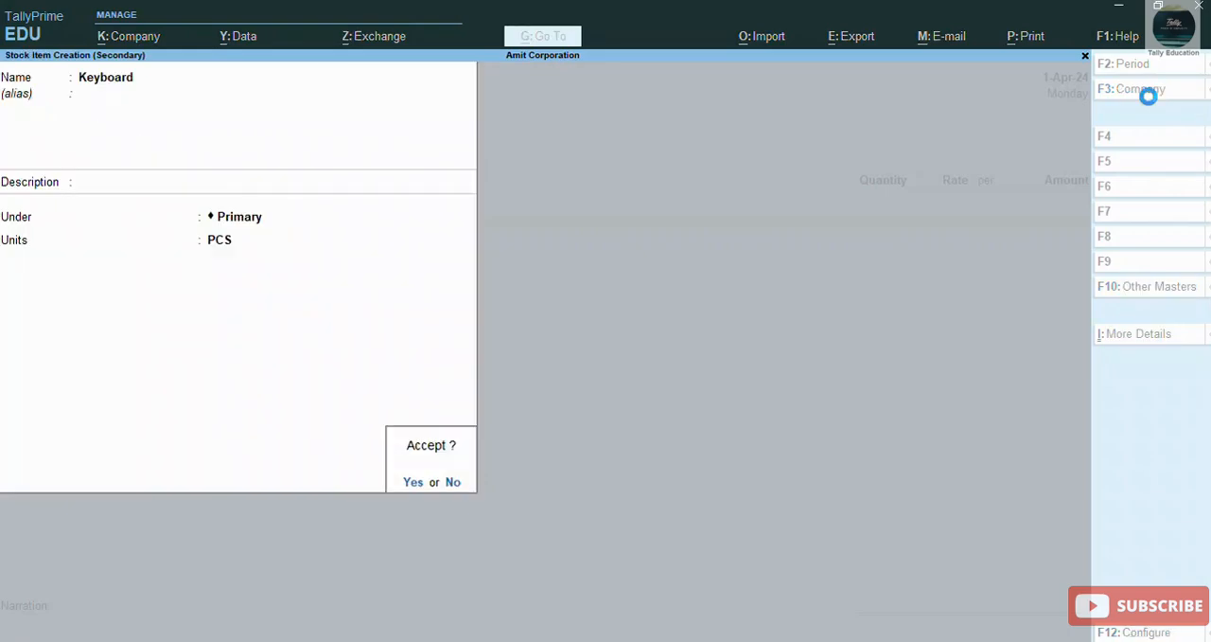
{"action": "key", "text": "Return"}
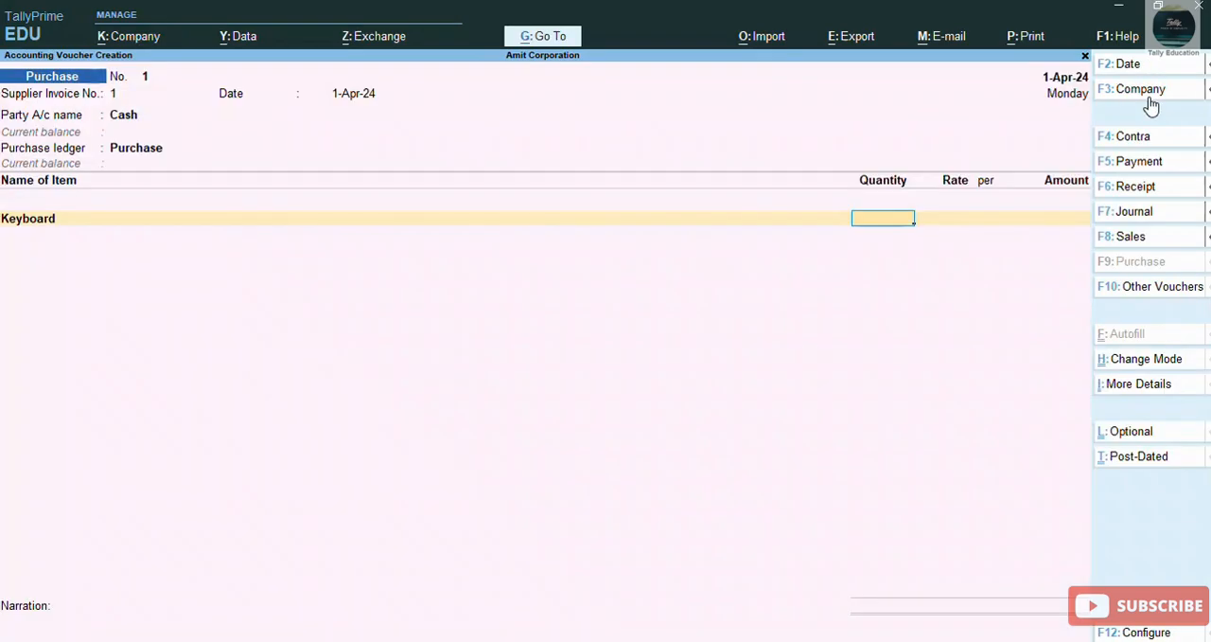
Step: Enter the Keyboard line with a quantity of 2 PCS at a rate of 1,575.25 per PCS
{"action": "type", "text": "2"}
{"action": "key", "text": "Return"}
{"action": "type", "text": "1,575."}
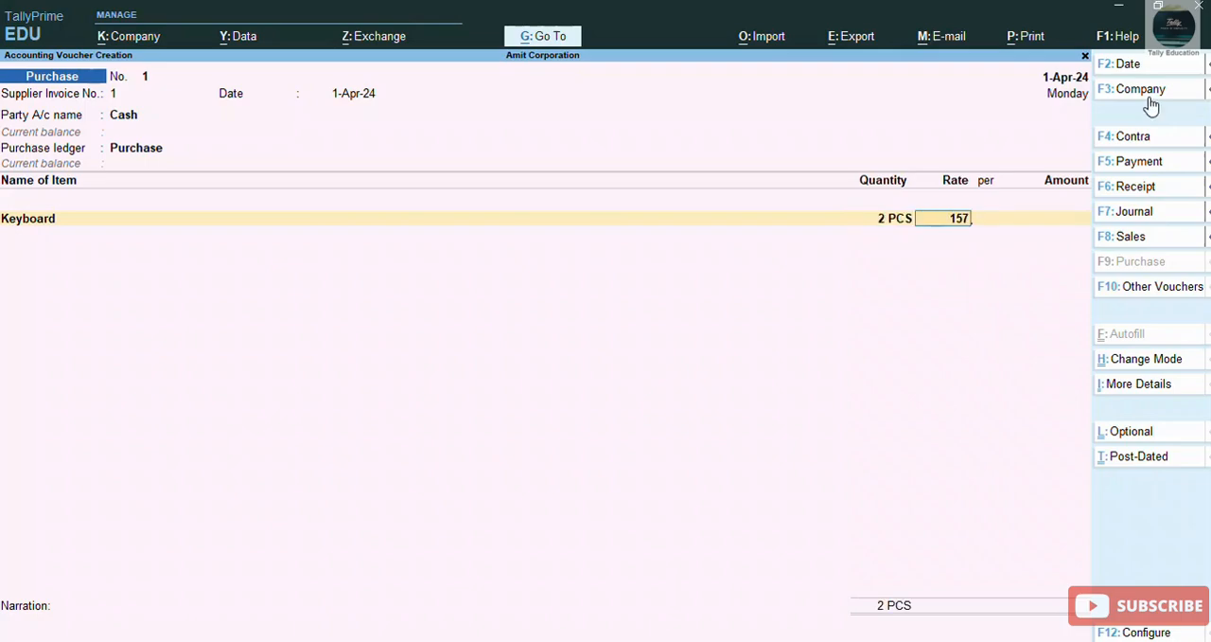
{"action": "type", "text": "25"}
{"action": "key", "text": "Return"}
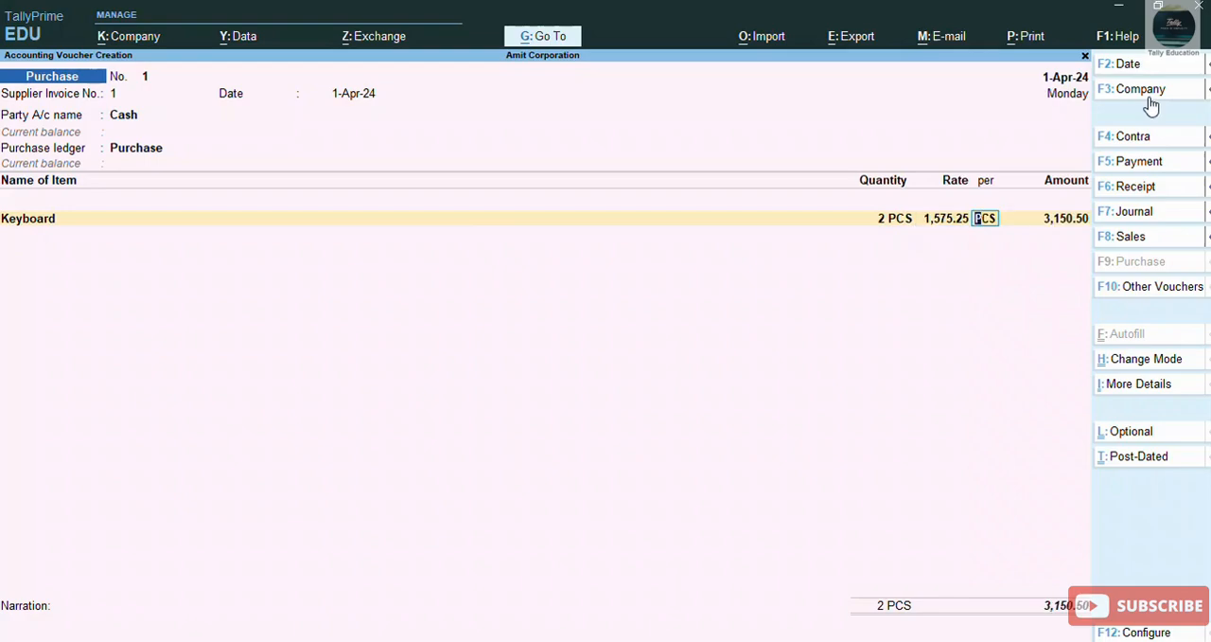
{"action": "key", "text": "Return"}
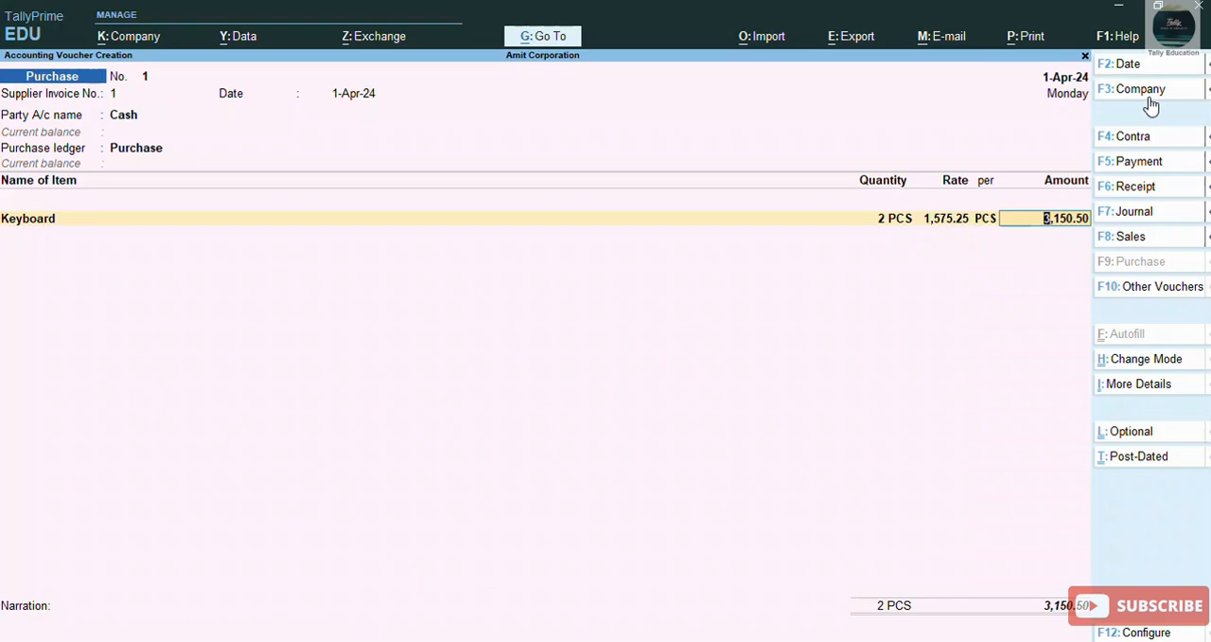
{"action": "key", "text": "Return"}
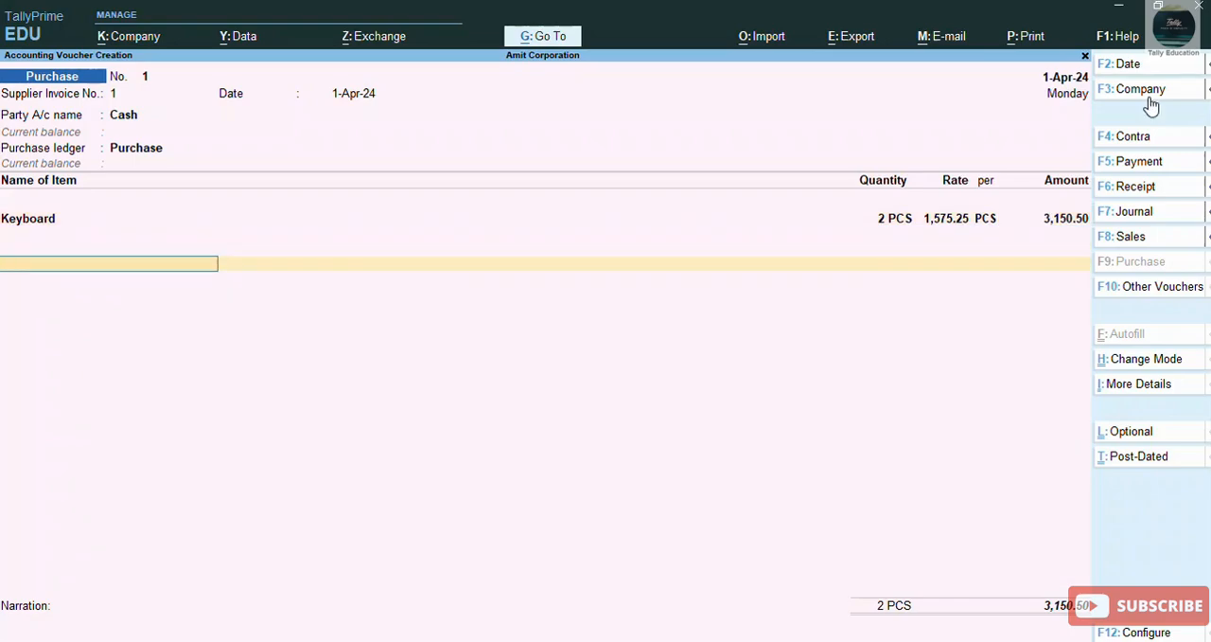
Step: Add the Roundoff ledger below the Keyboard line and accept its automatically calculated amount
{"action": "type", "text": "Roundoff"}
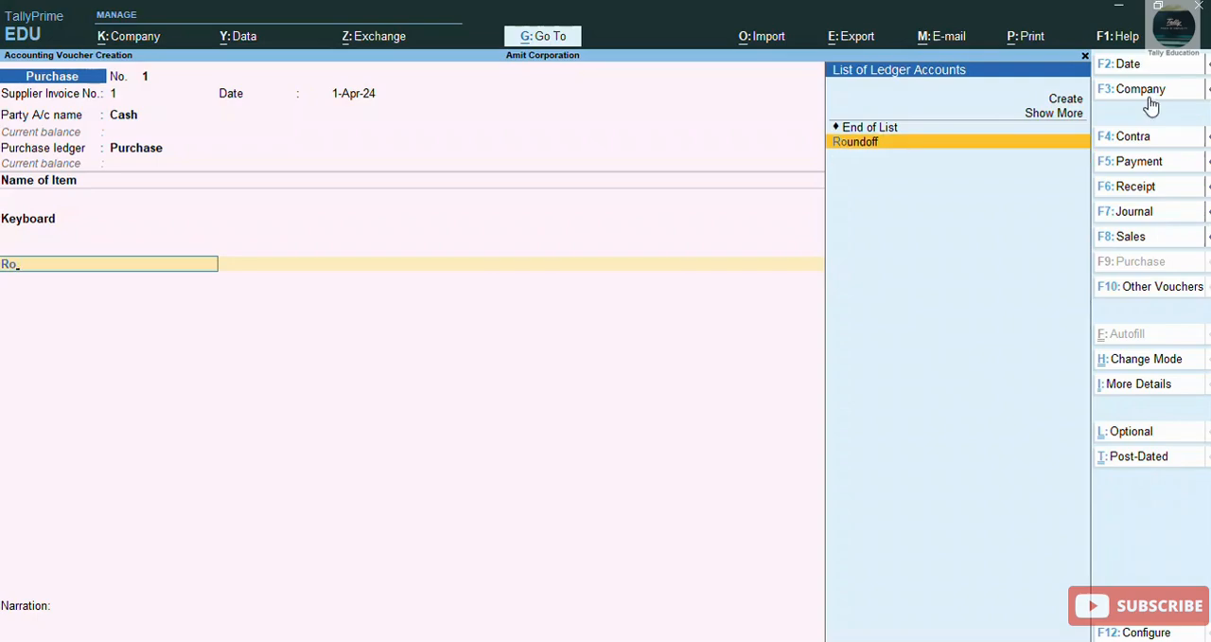
{"action": "key", "text": "Return"}
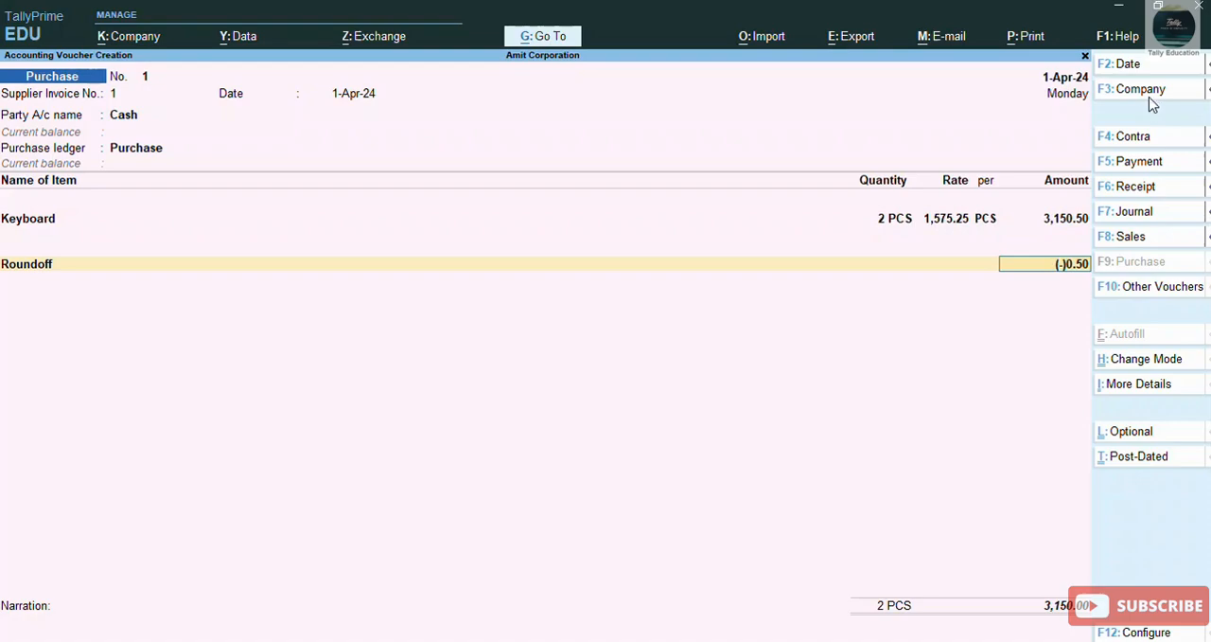
{"action": "key", "text": "Return"}
{"action": "key", "text": "Return"}
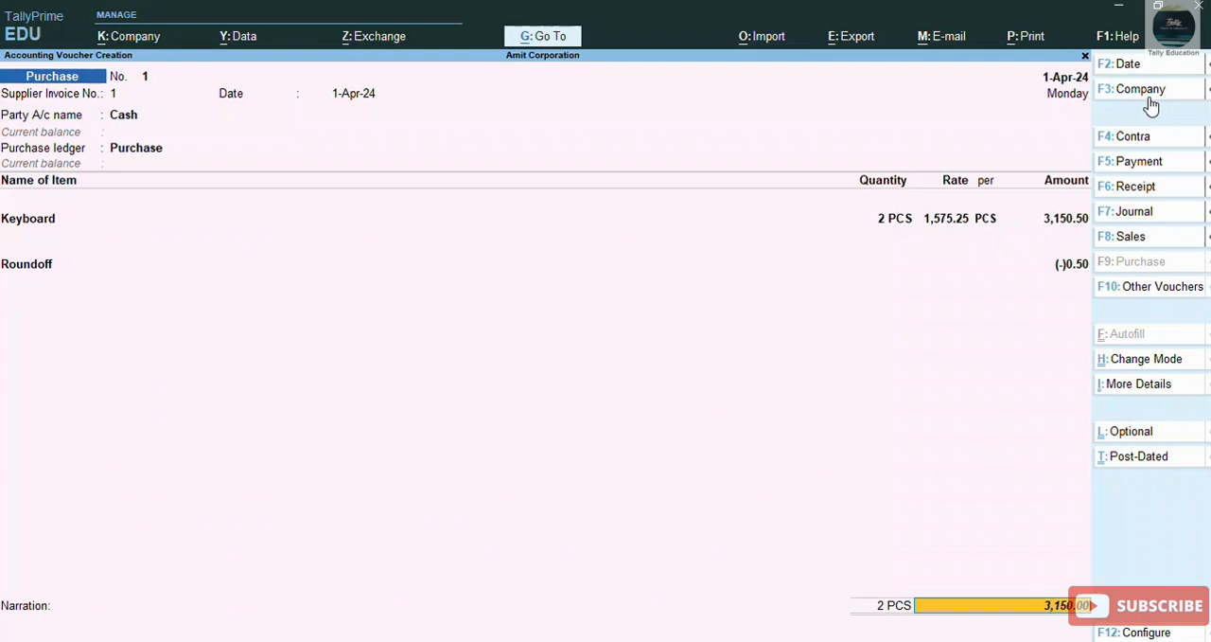
Step: Alter the Round Off ledger from the voucher to use Normal Rounding with a limit of 1, and save it
{"action": "key", "text": "BackSpace"}
{"action": "key", "text": "BackSpace"}
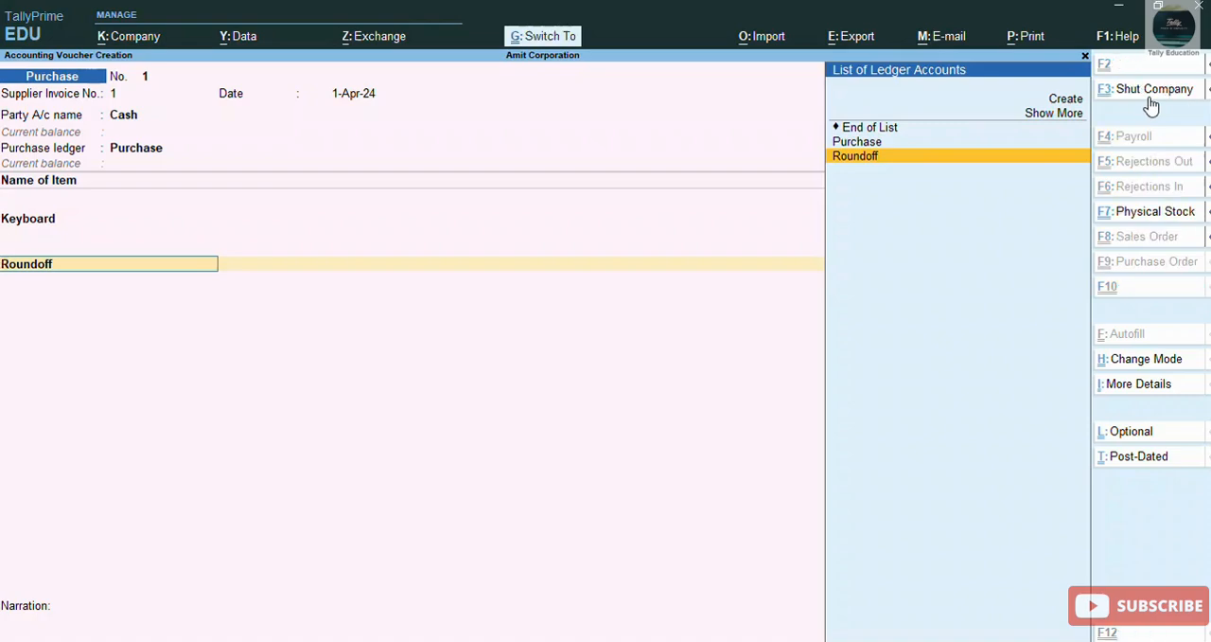
{"action": "key", "text": "ctrl+Return"}
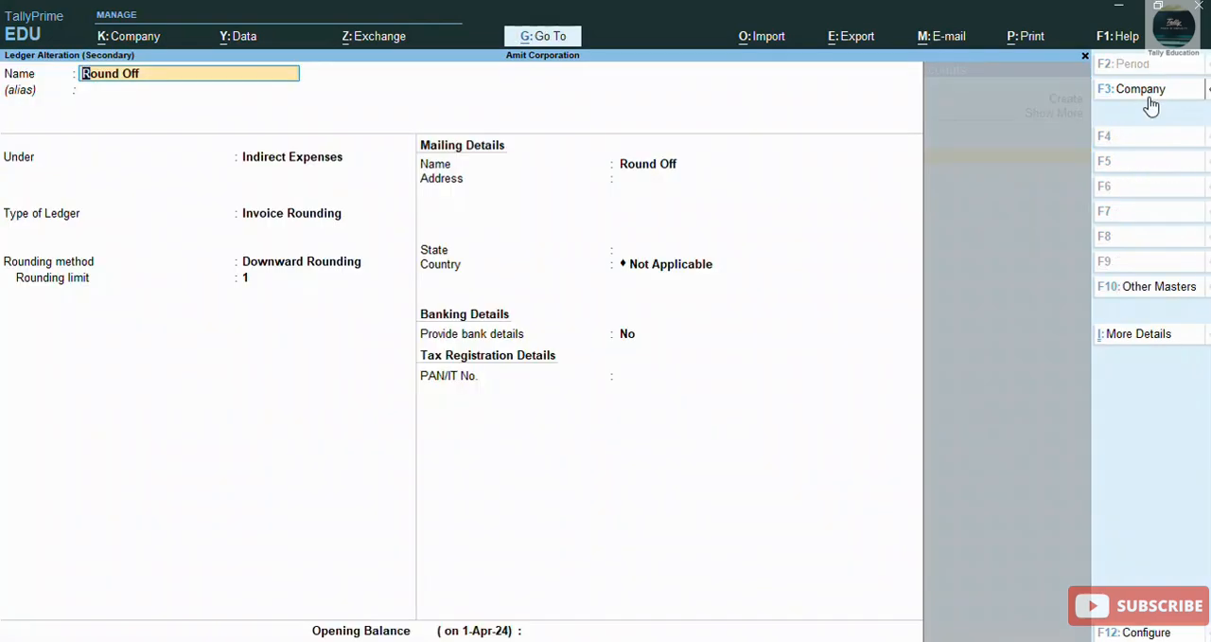
{"action": "key", "text": "Return"}
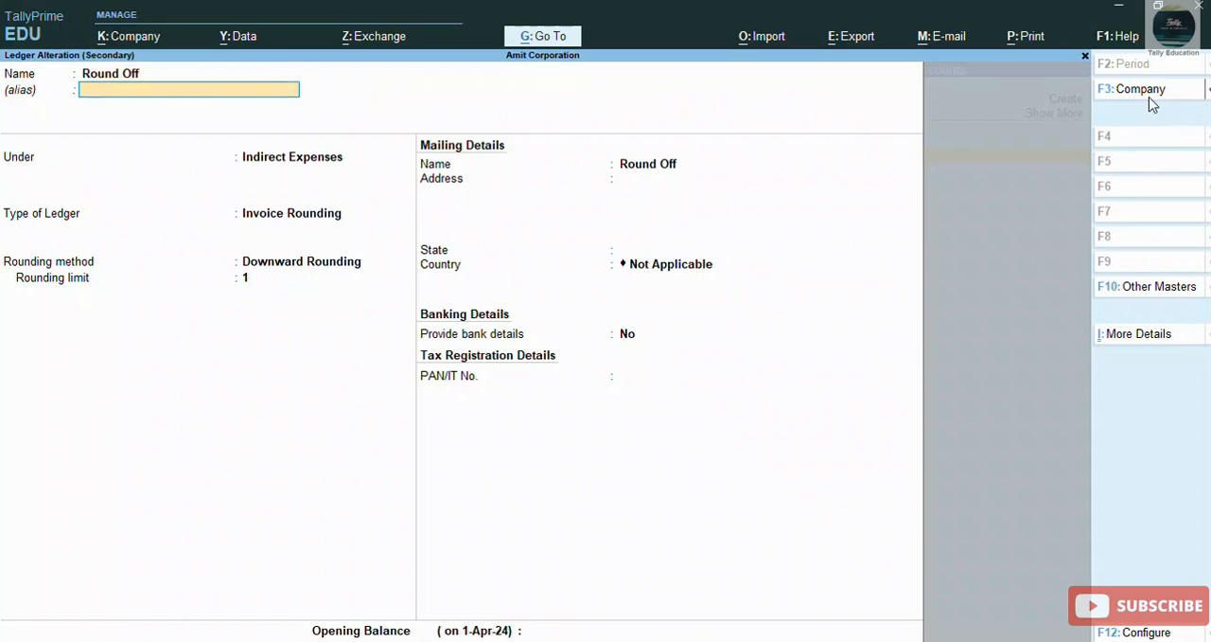
{"action": "key", "text": "Return"}
{"action": "key", "text": "Return"}
{"action": "key", "text": "Return"}
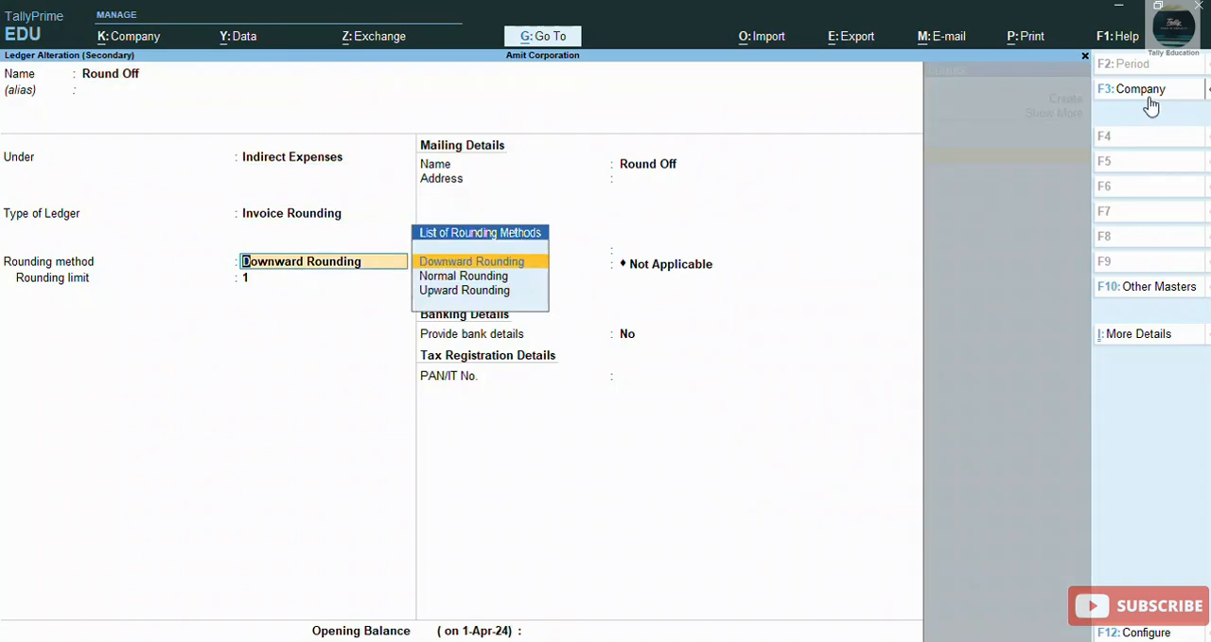
{"action": "key", "text": "Down"}
{"action": "key", "text": "Return"}
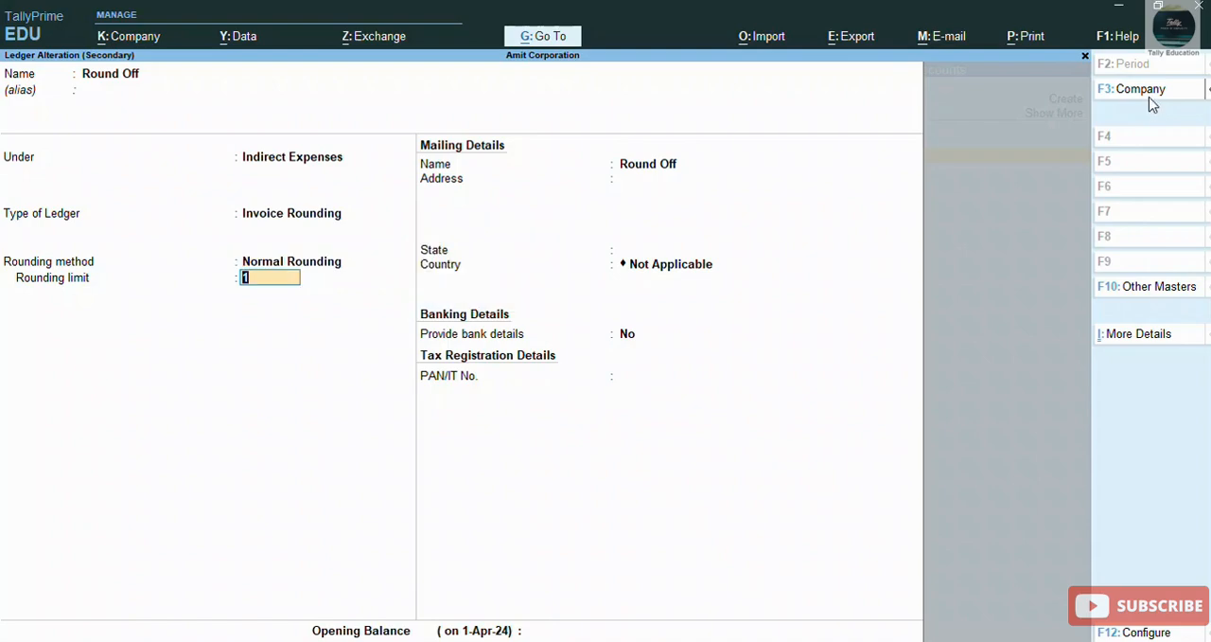
{"action": "key", "text": "Return"}
{"action": "key", "text": "Return"}
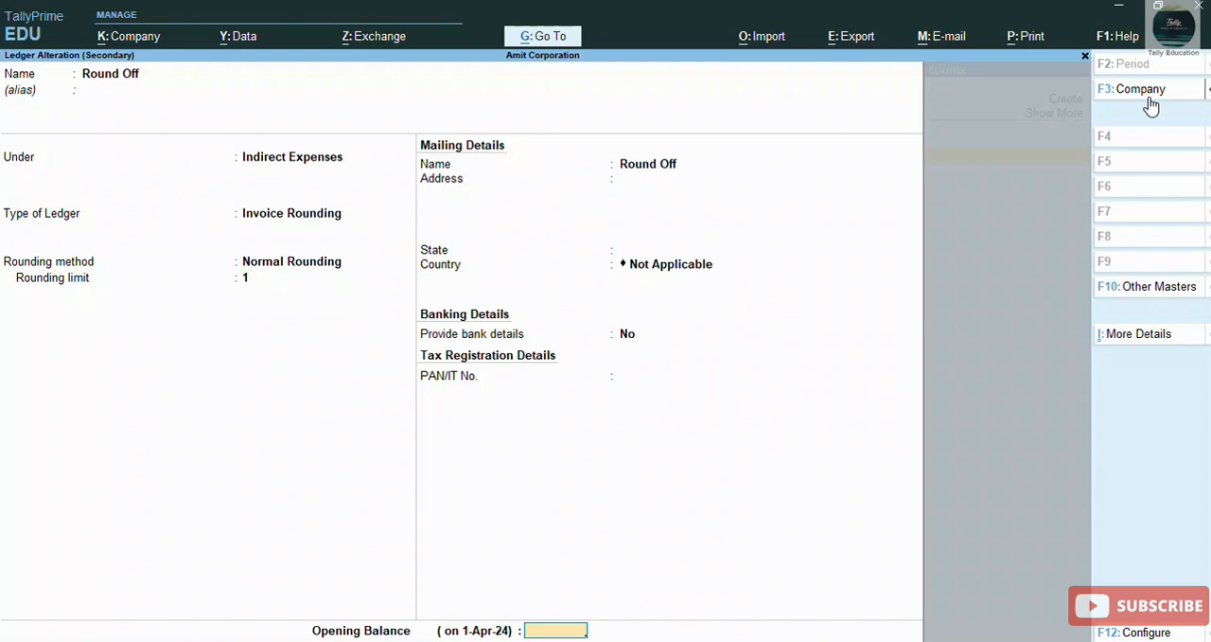
{"action": "key", "text": "Return"}
{"action": "key", "text": "Return"}
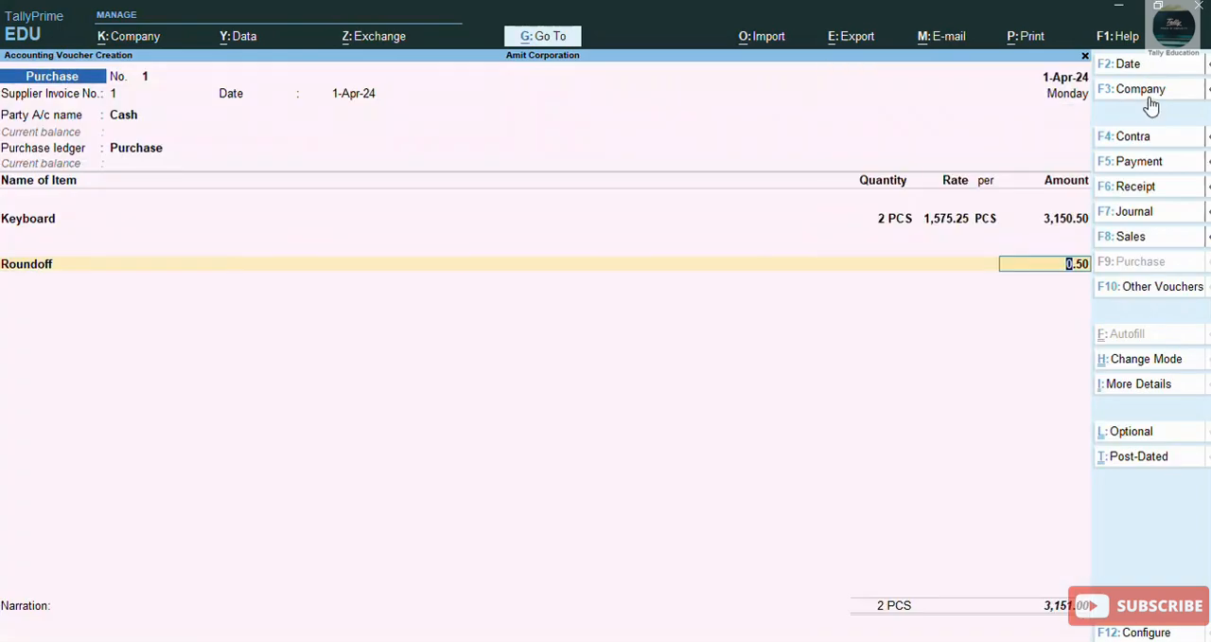
{"action": "key", "text": "BackSpace"}
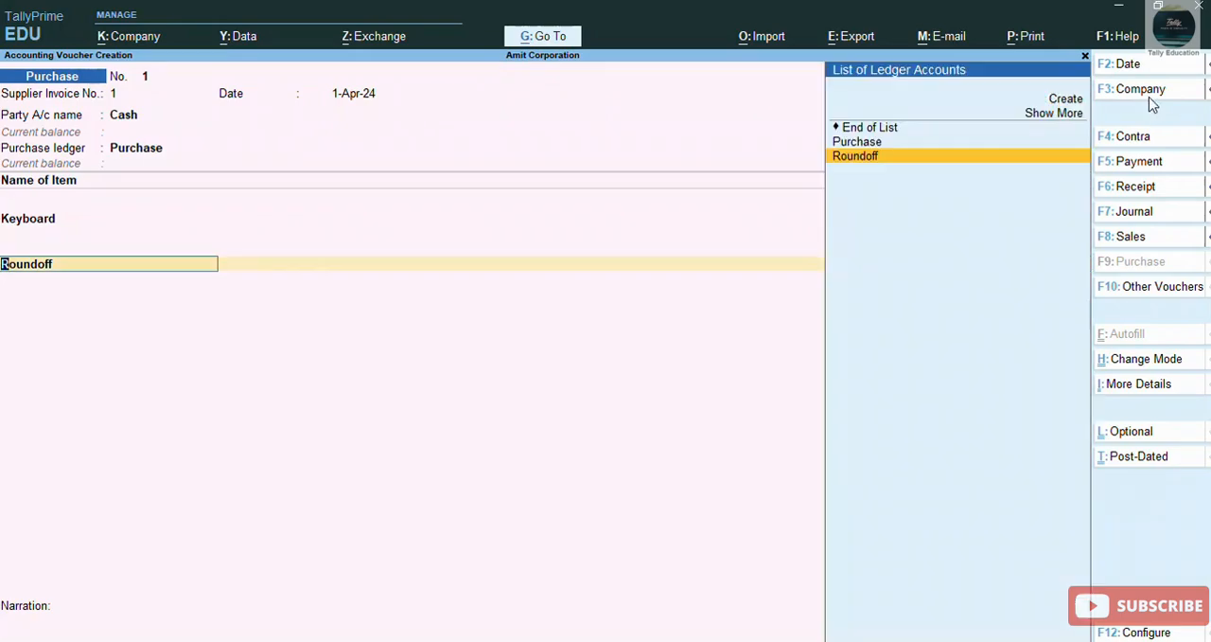
{"action": "key", "text": "BackSpace"}
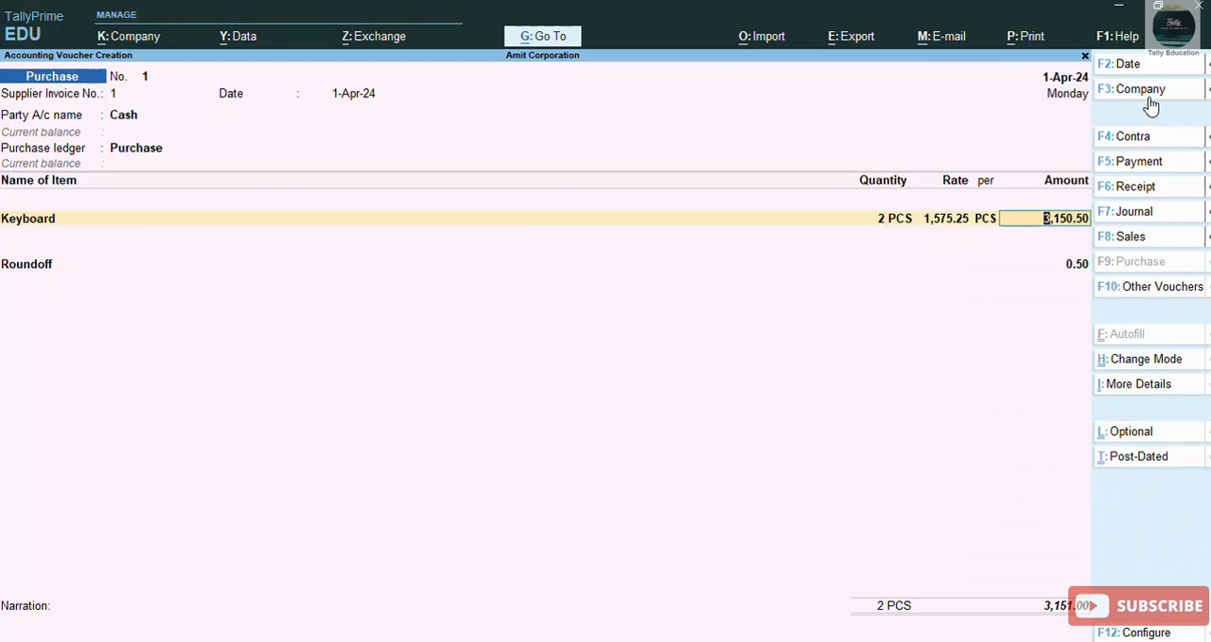
{"action": "key", "text": "Return"}
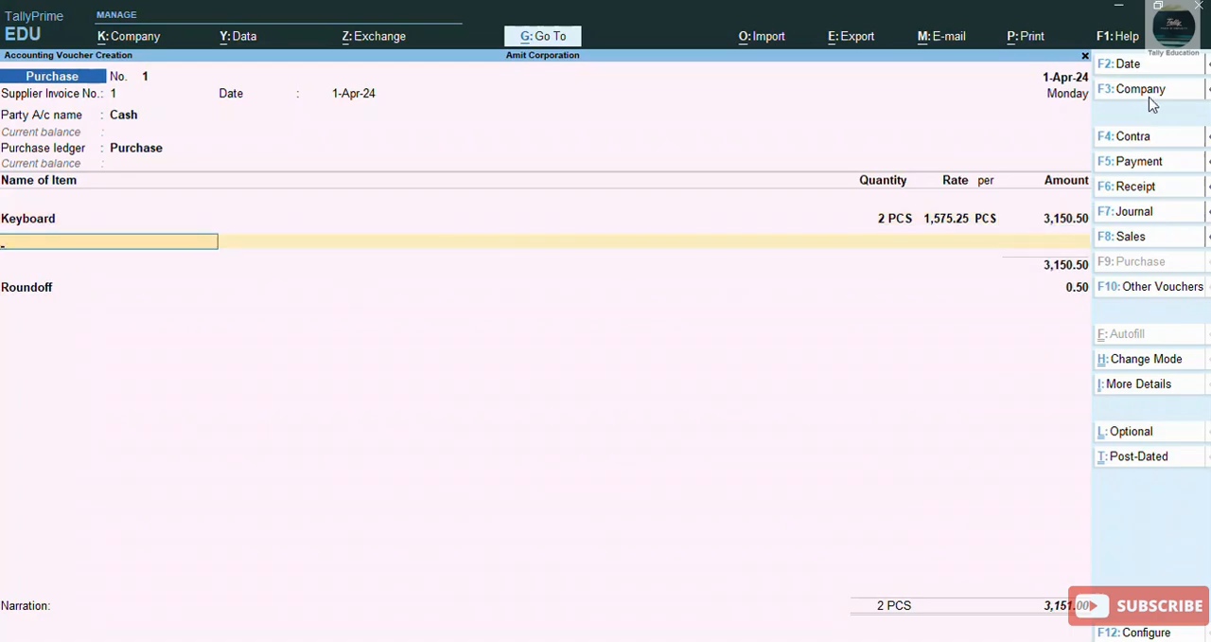
{"action": "key", "text": "Return"}
{"action": "key", "text": "Return"}
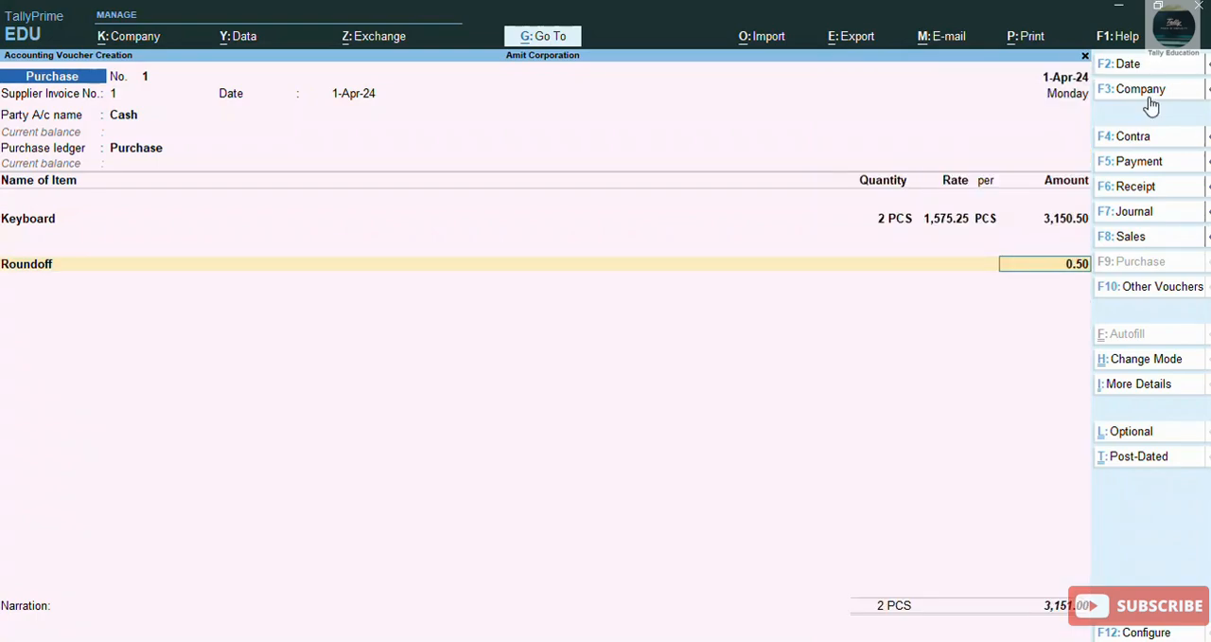
Step: Set the Keyboard line's amount to 3,150.45 and reselect Roundoff as the additional ledger
{"action": "key", "text": "Up"}
{"action": "key", "text": "BackSpace"}
{"action": "key", "text": "BackSpace"}
{"action": "key", "text": "Return"}
{"action": "key", "text": "Return"}
{"action": "type", "text": "3,1"}
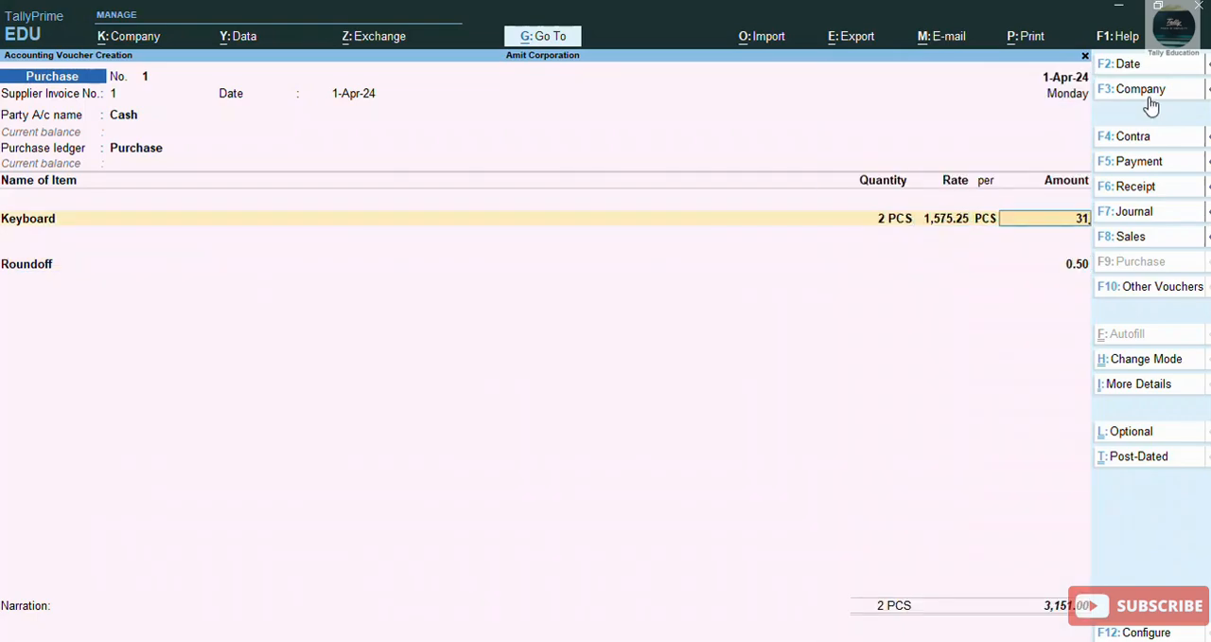
{"action": "type", "text": "50.45"}
{"action": "key", "text": "Return"}
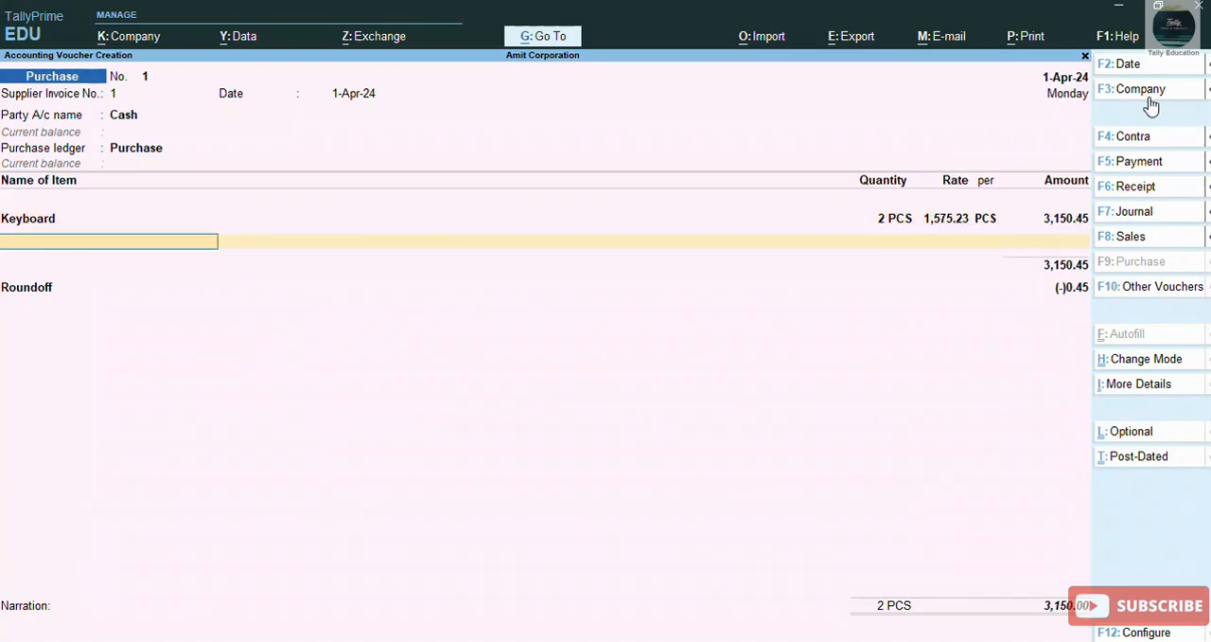
{"action": "key", "text": "Return"}
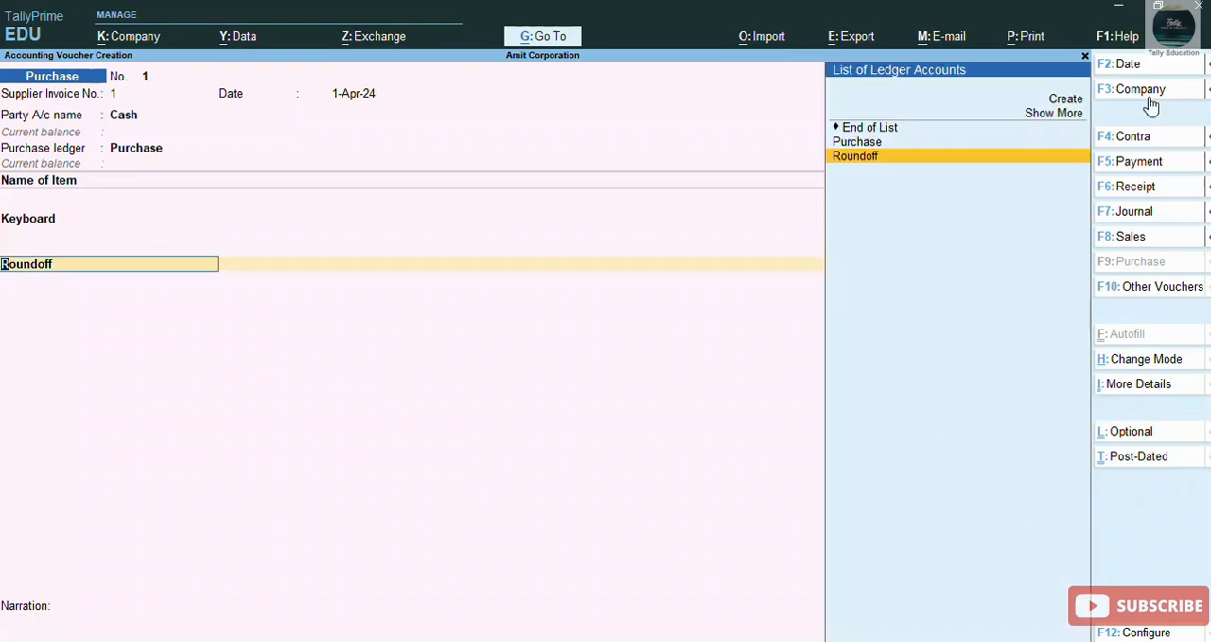
{"action": "key", "text": "Return"}
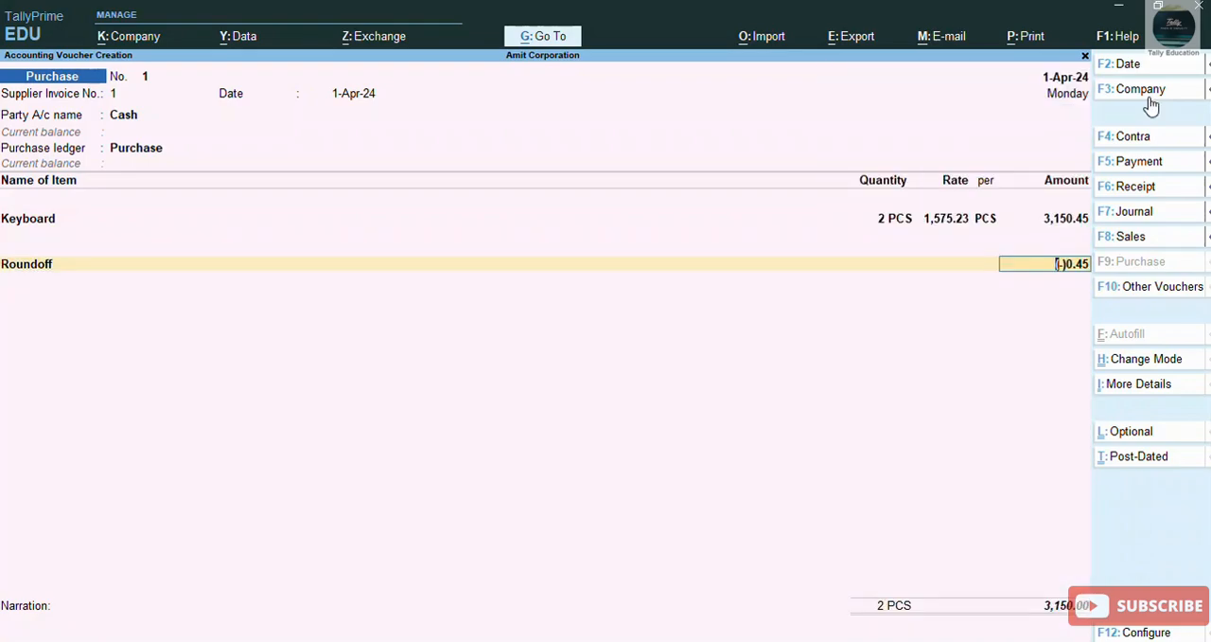
Step: Alter the Round Off ledger from the voucher to use Upward Rounding with a limit of 1, and save it
{"action": "key", "text": "Return"}
{"action": "key", "text": "BackSpace"}
{"action": "key", "text": "BackSpace"}
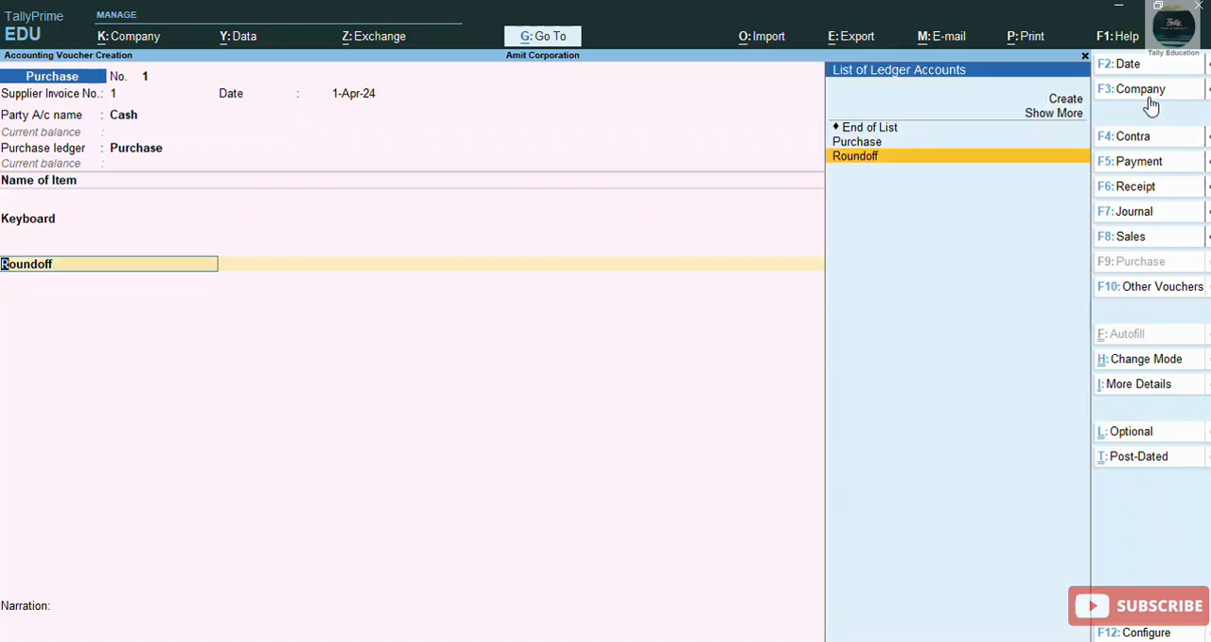
{"action": "key", "text": "ctrl"}
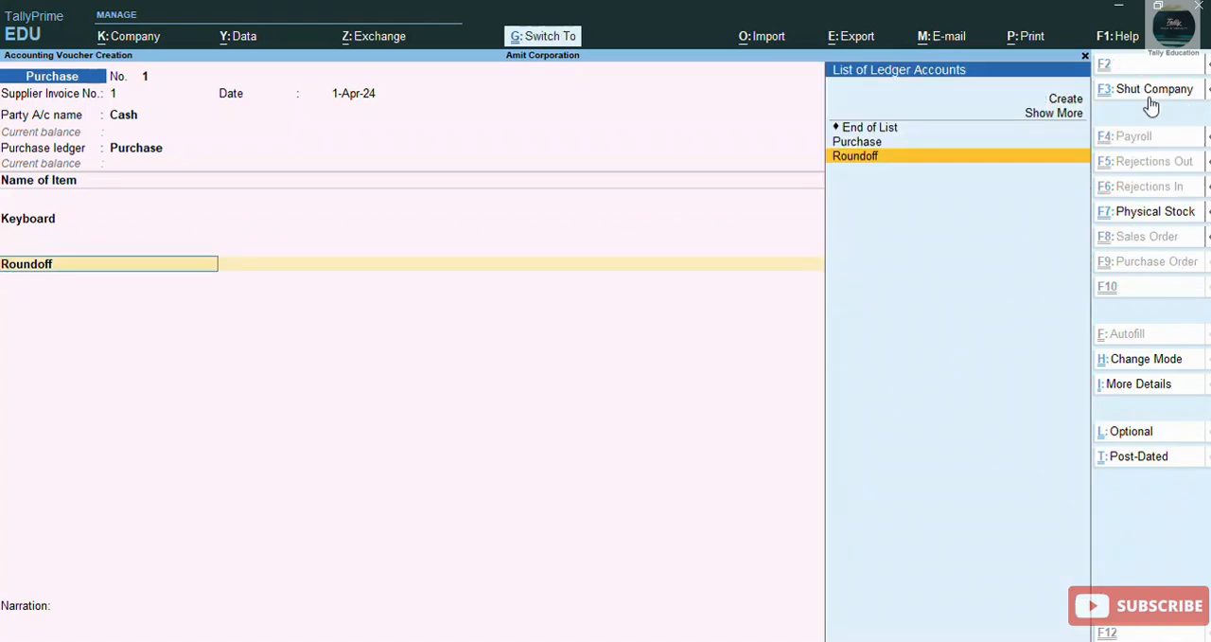
{"action": "key", "text": "ctrl+Return"}
{"action": "key", "text": "Return"}
{"action": "key", "text": "Return"}
{"action": "key", "text": "Return"}
{"action": "key", "text": "Return"}
{"action": "key", "text": "Down"}
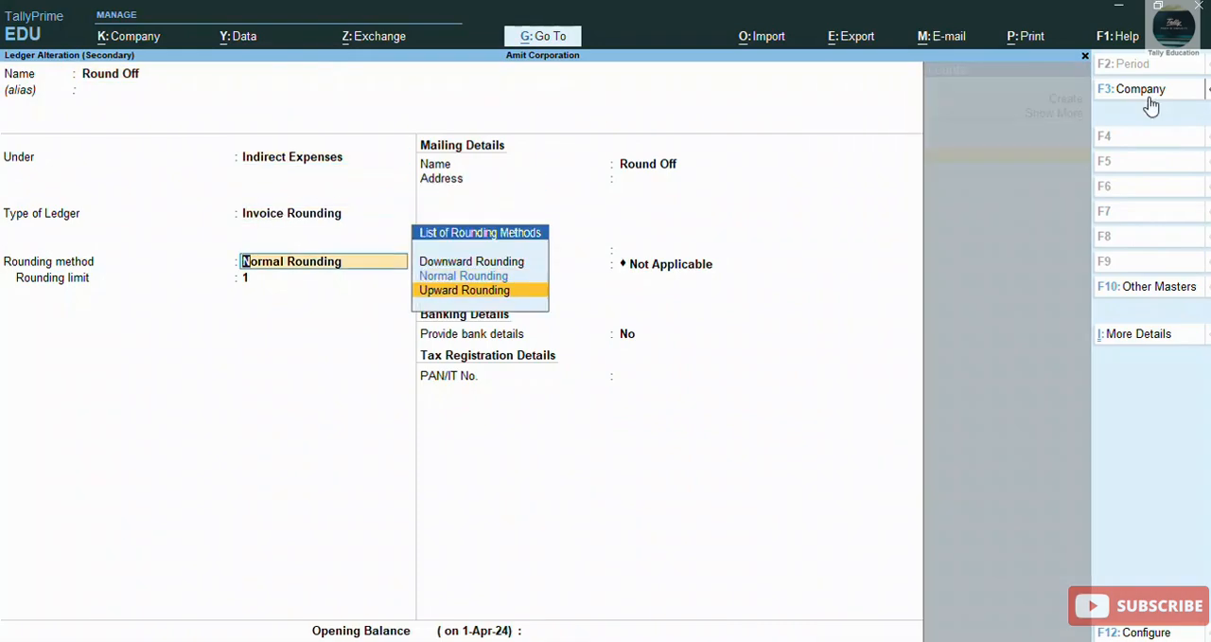
{"action": "key", "text": "Return"}
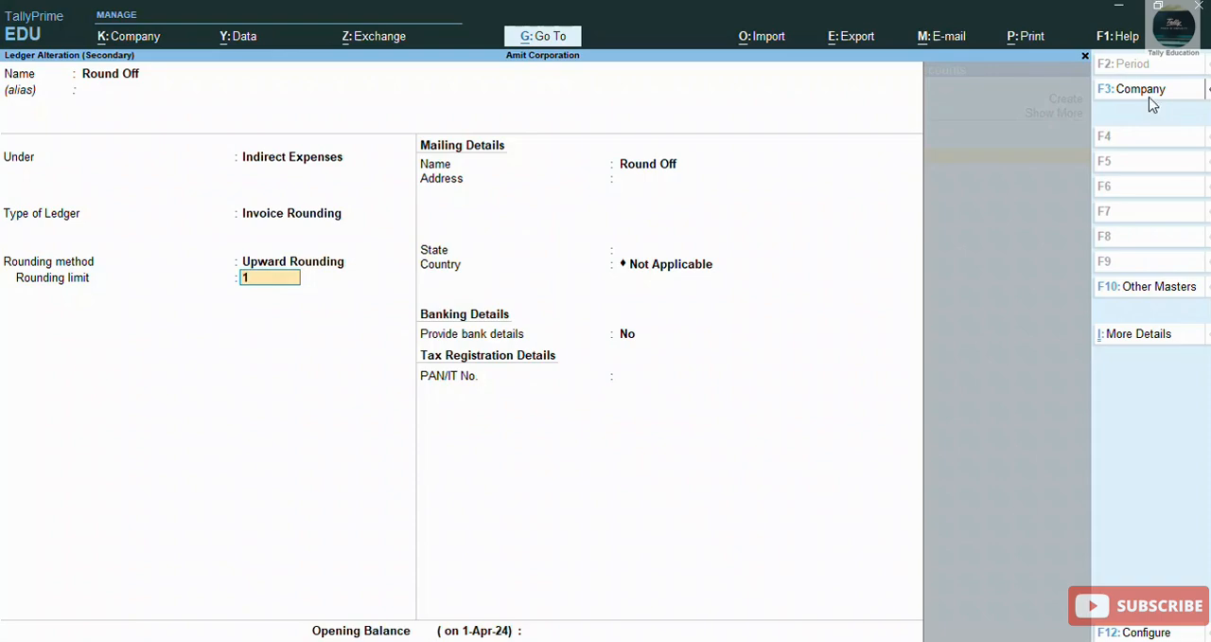
{"action": "key", "text": "Return"}
{"action": "key", "text": "Return"}
{"action": "key", "text": "Return"}
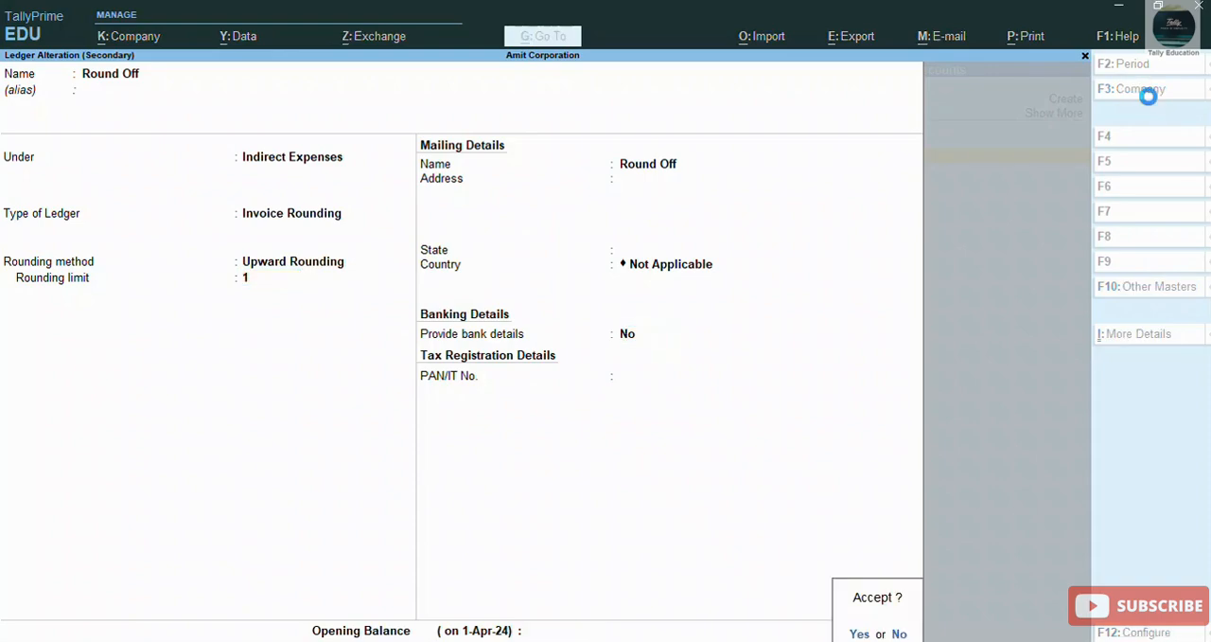
{"action": "key", "text": "Return"}
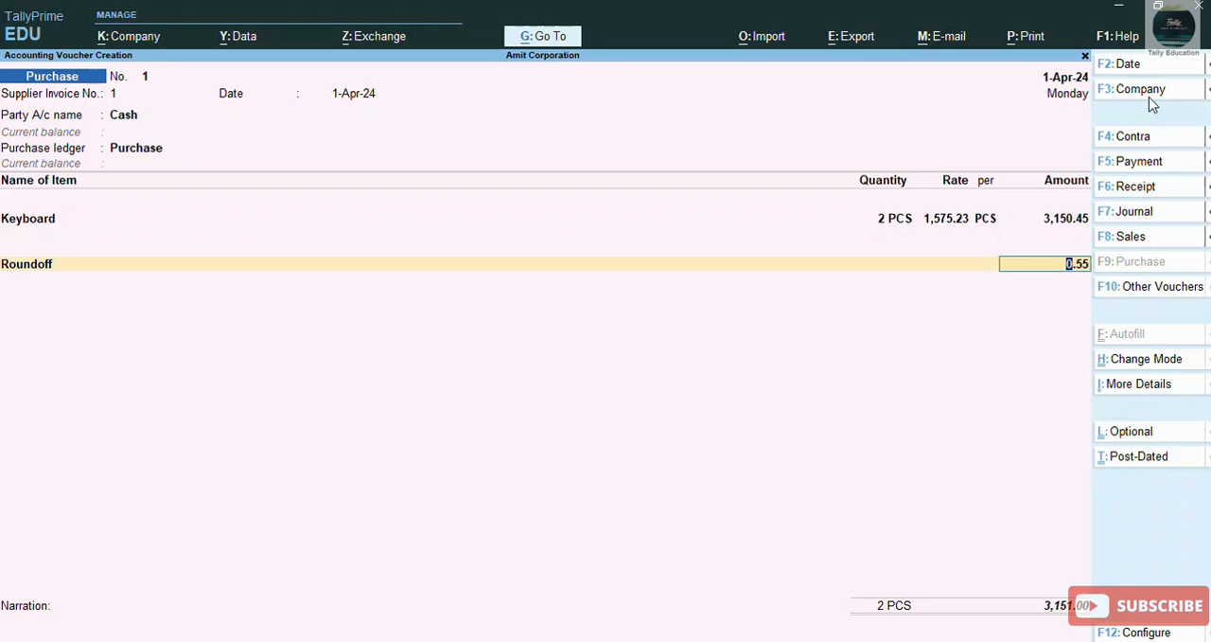
Step: Set the Keyboard line's amount to 3,150.01
{"action": "key", "text": "Up"}
{"action": "type", "text": "3,150.0"}
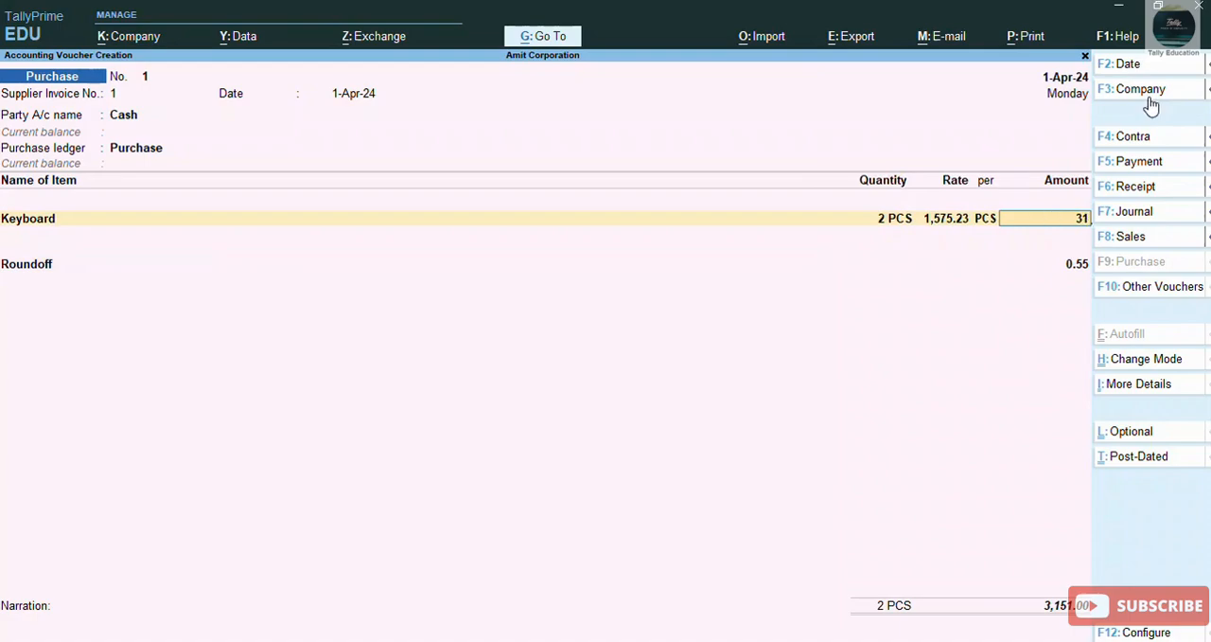
{"action": "type", "text": "1"}
{"action": "key", "text": "Return"}
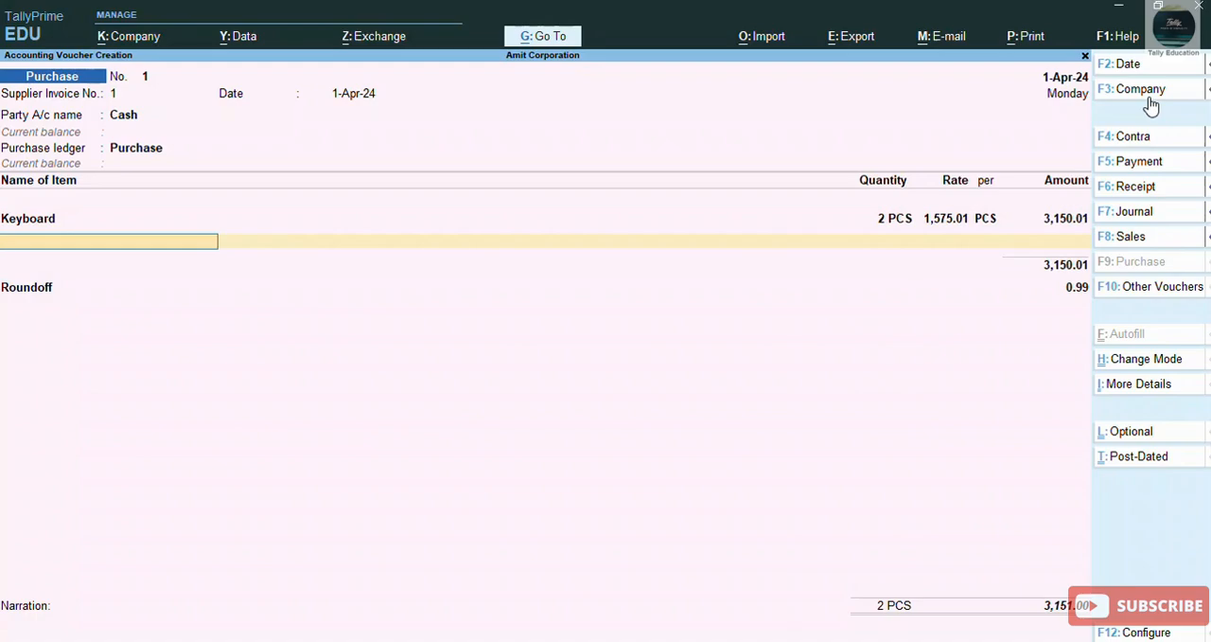
Step: Set the Keyboard line's amount to 3,150.00 and accept the Roundoff line with a blank amount
{"action": "key", "text": "Up"}
{"action": "type", "text": "3150.01"}
{"action": "key", "text": "Return"}
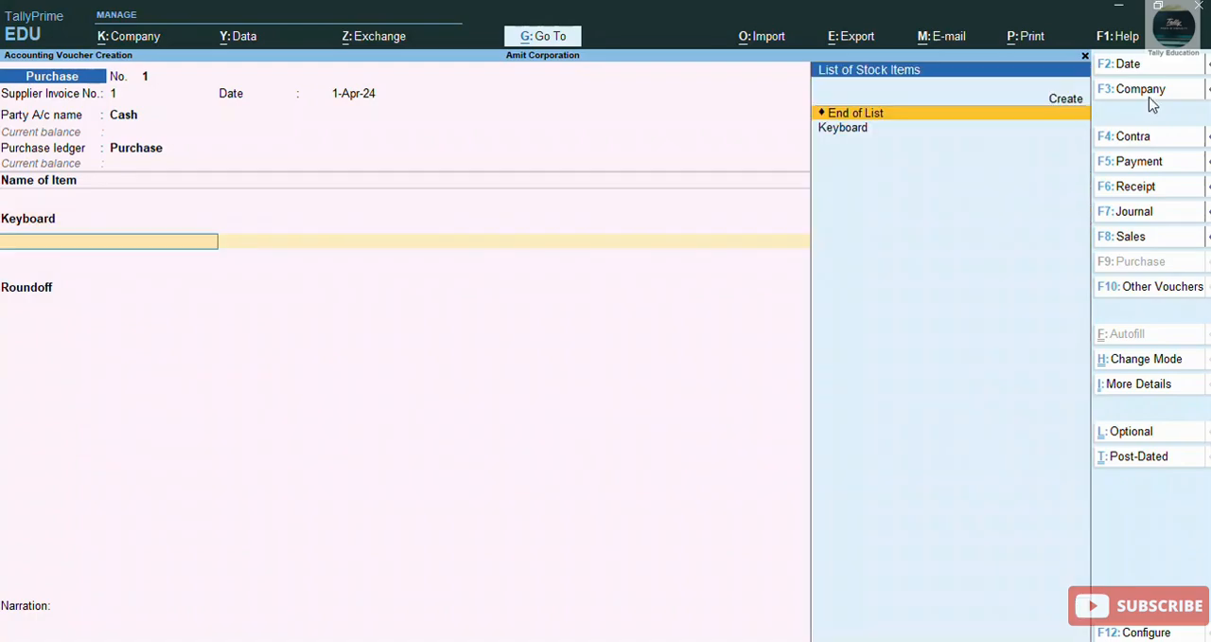
{"action": "key", "text": "Return"}
{"action": "key", "text": "Return"}
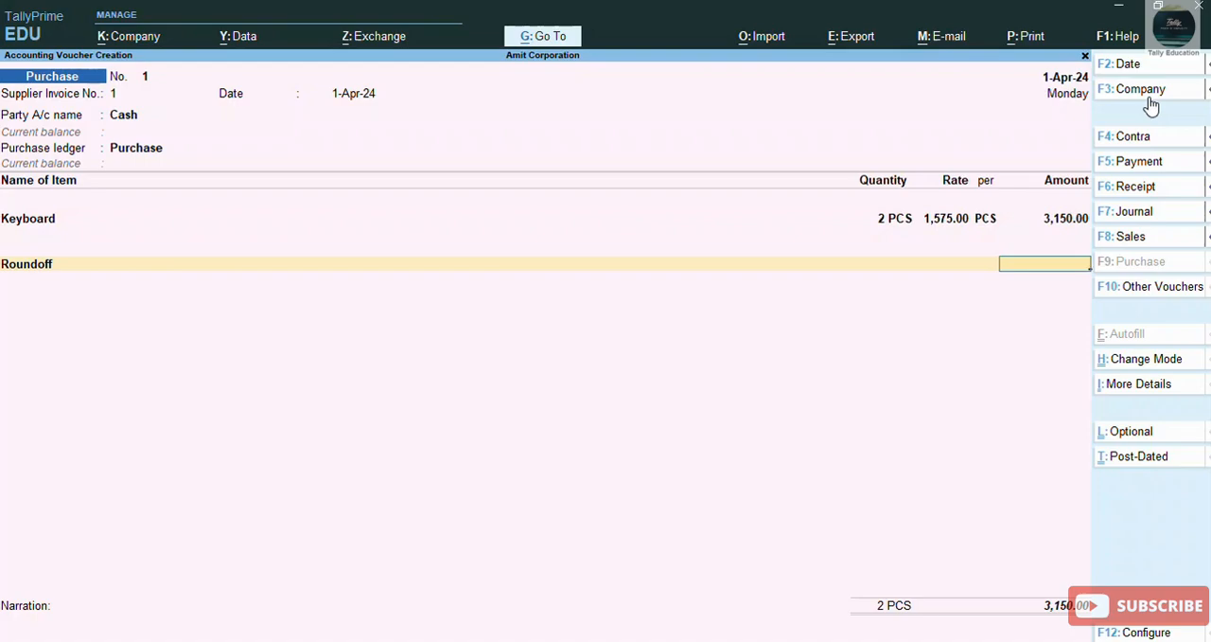
{"action": "key", "text": "Return"}
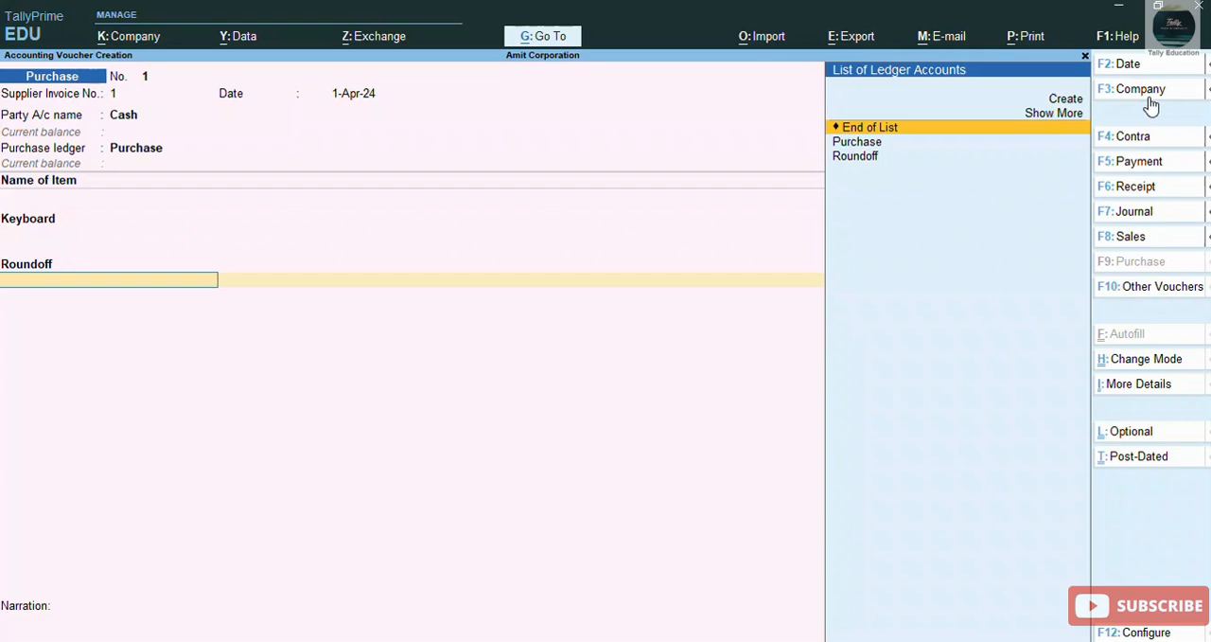
{"action": "mouse_move", "coordinate": [1193, 133]}
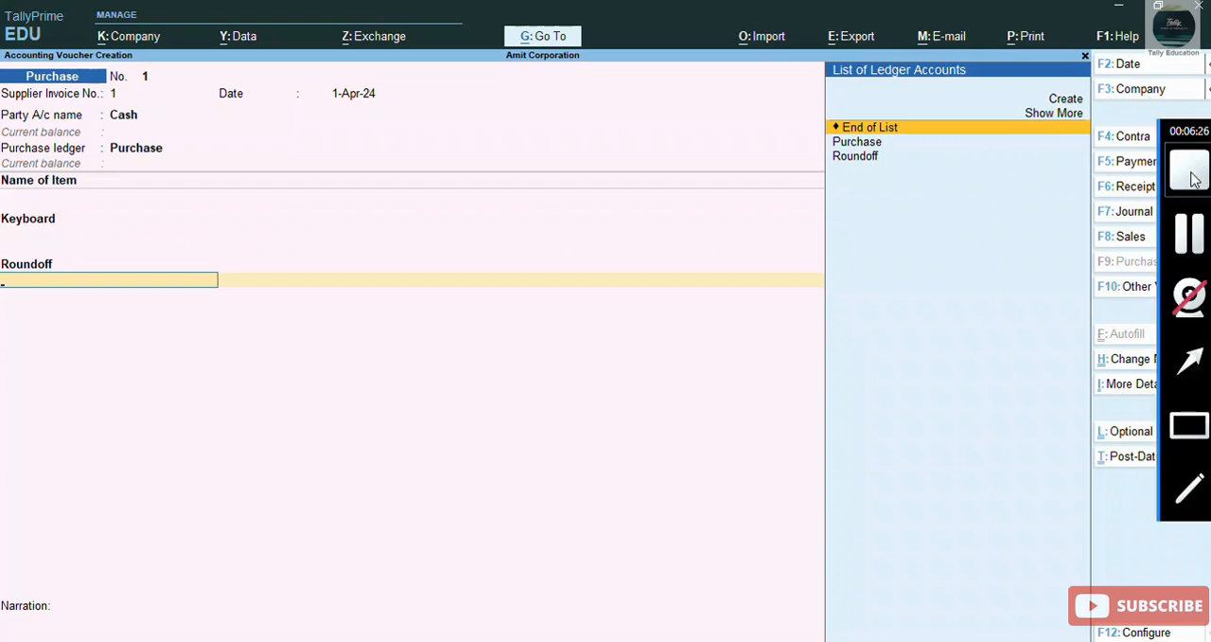